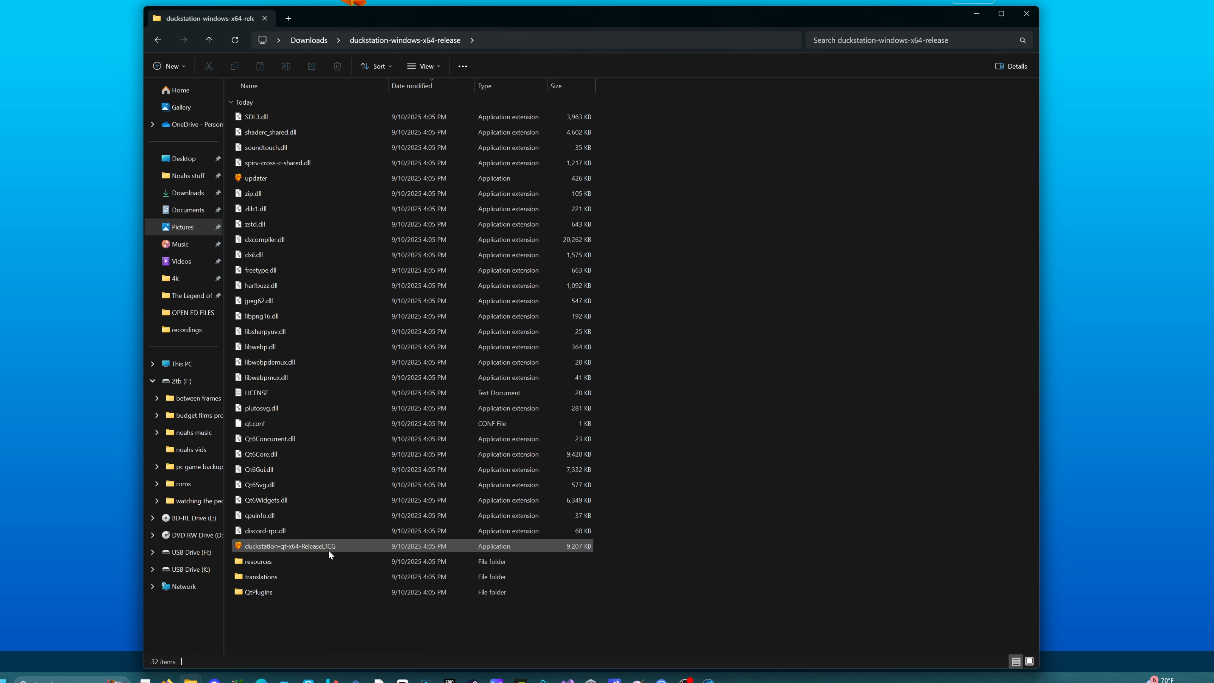
Launch duckstation-qt-x64-ReleaseLTCG, allow it to run despite the SmartScreen block, and clear the other windows from behind the setup wizard
left_click(325, 549)
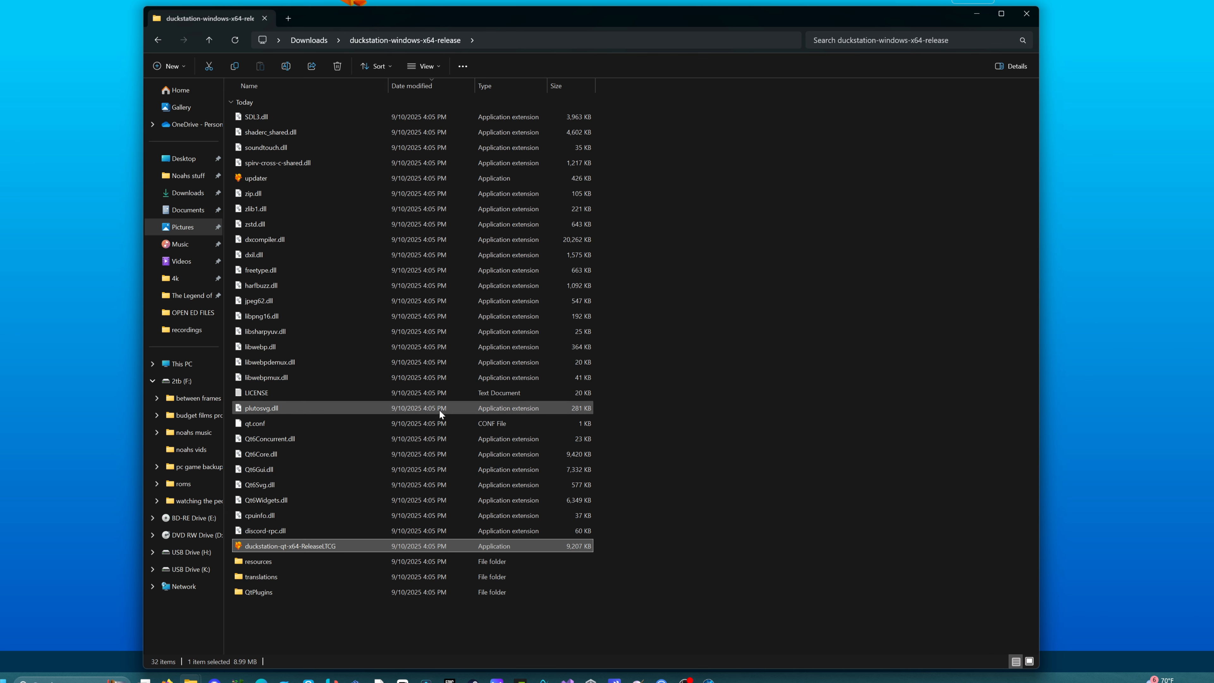
double_click(332, 547)
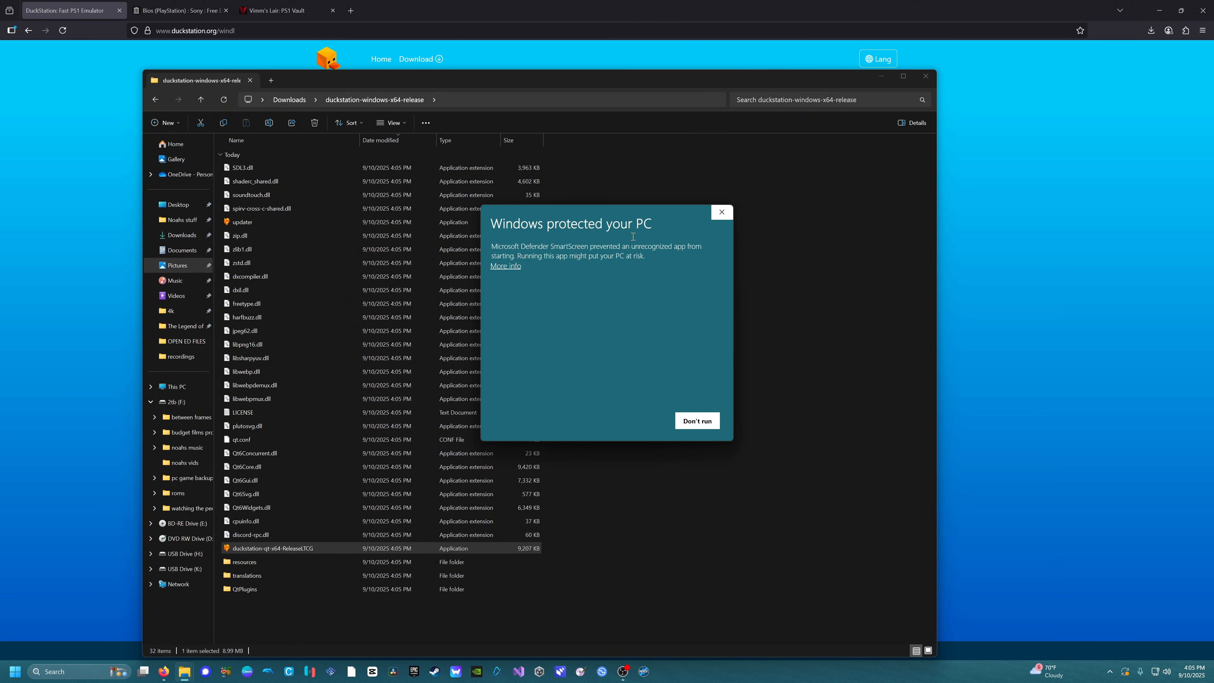
left_click(519, 266)
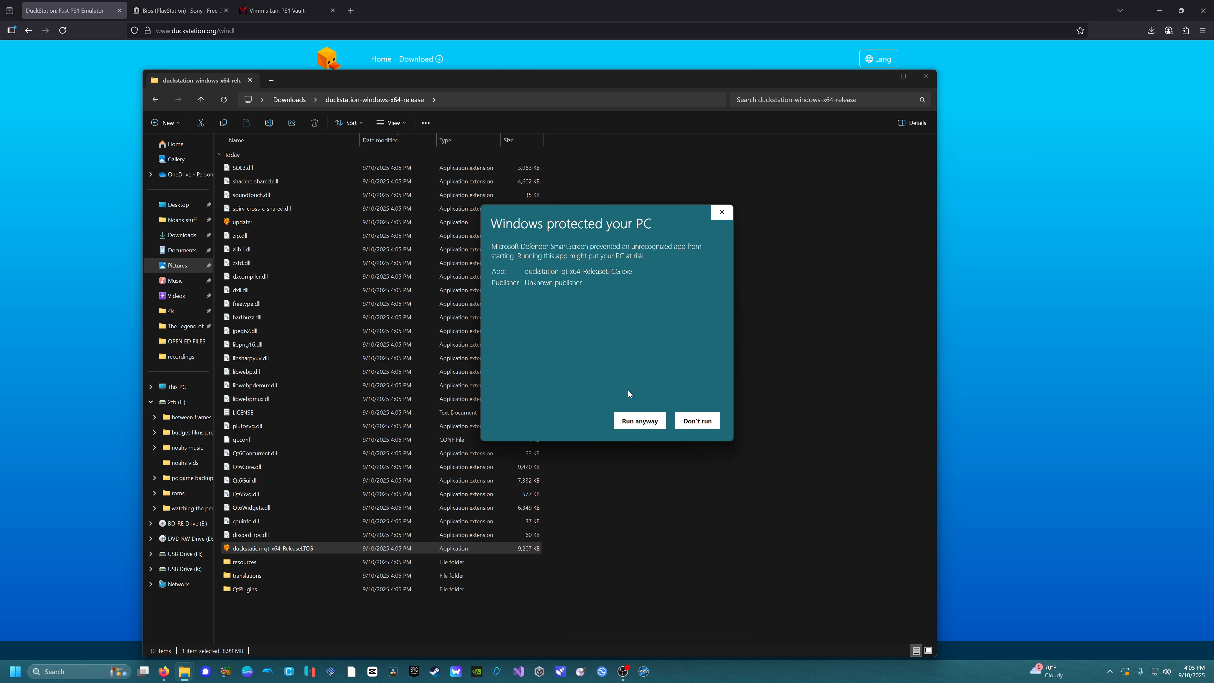
left_click(640, 422)
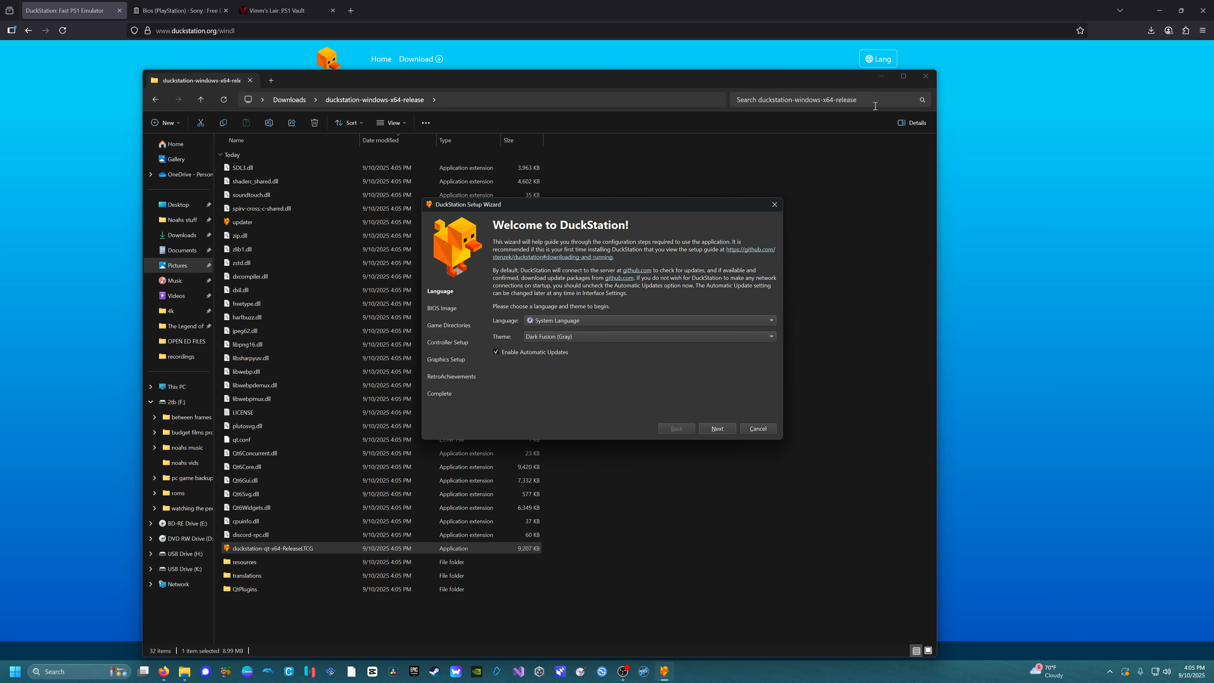
left_click(885, 80)
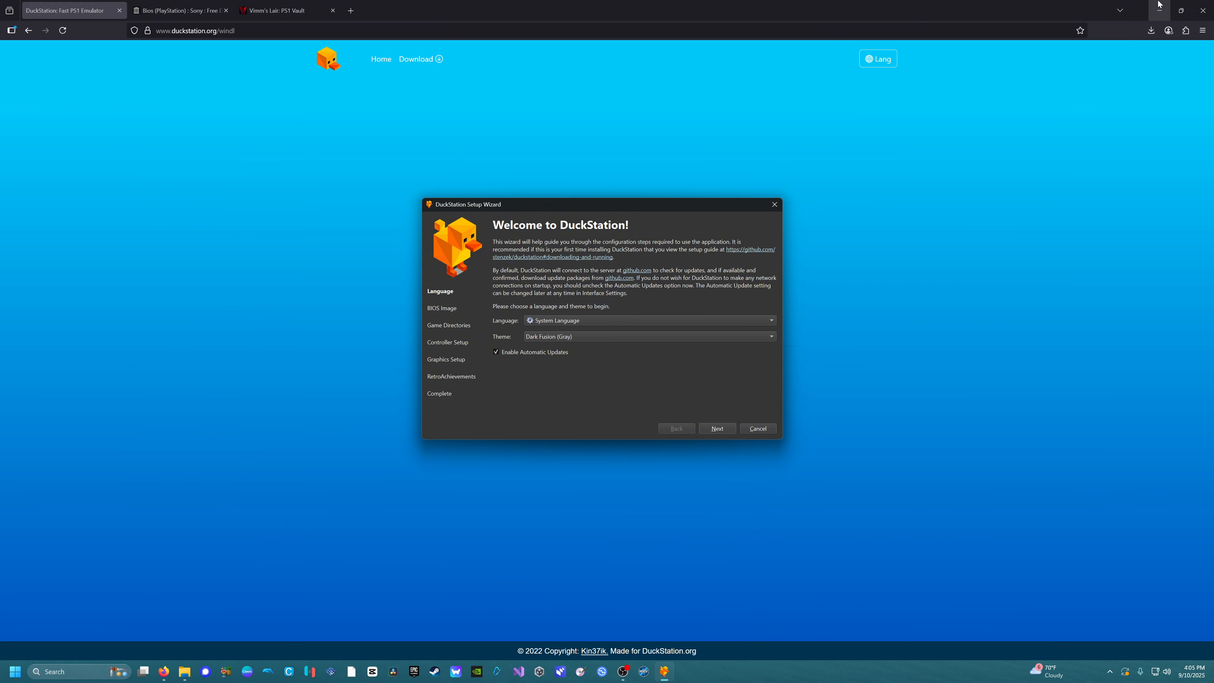
left_click(1159, 10)
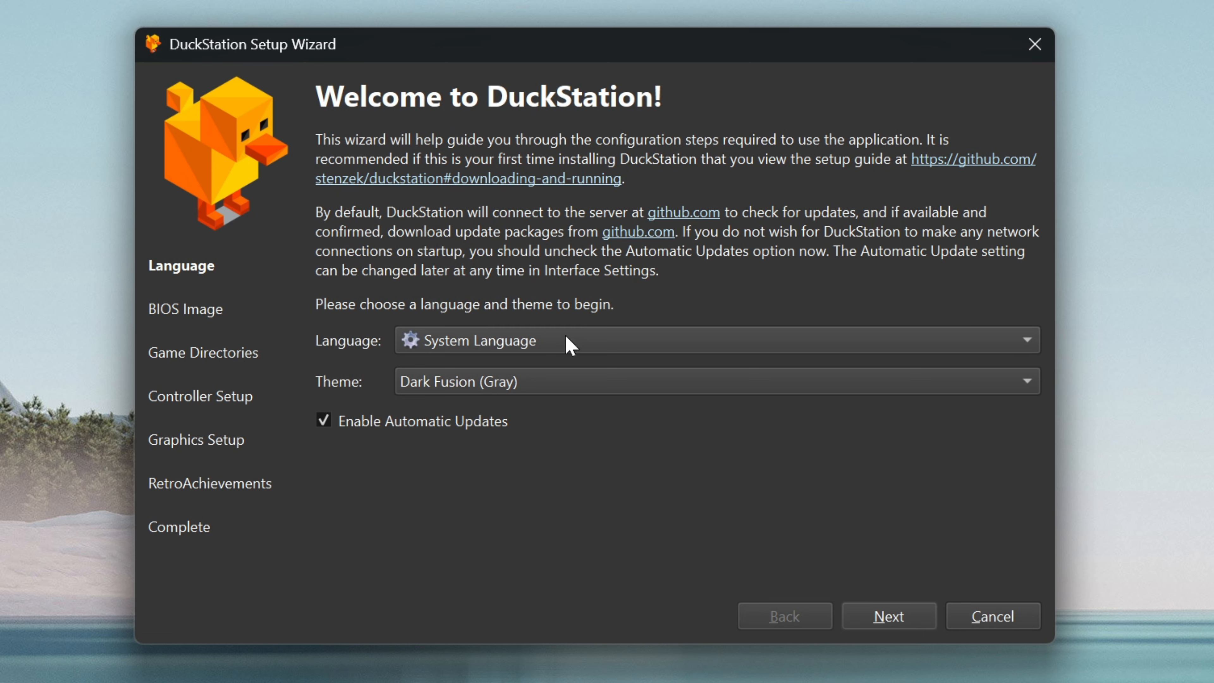
Keep the theme at Dark Fusion (Gray) and proceed to the BIOS Image page of the setup wizard
left_click(516, 389)
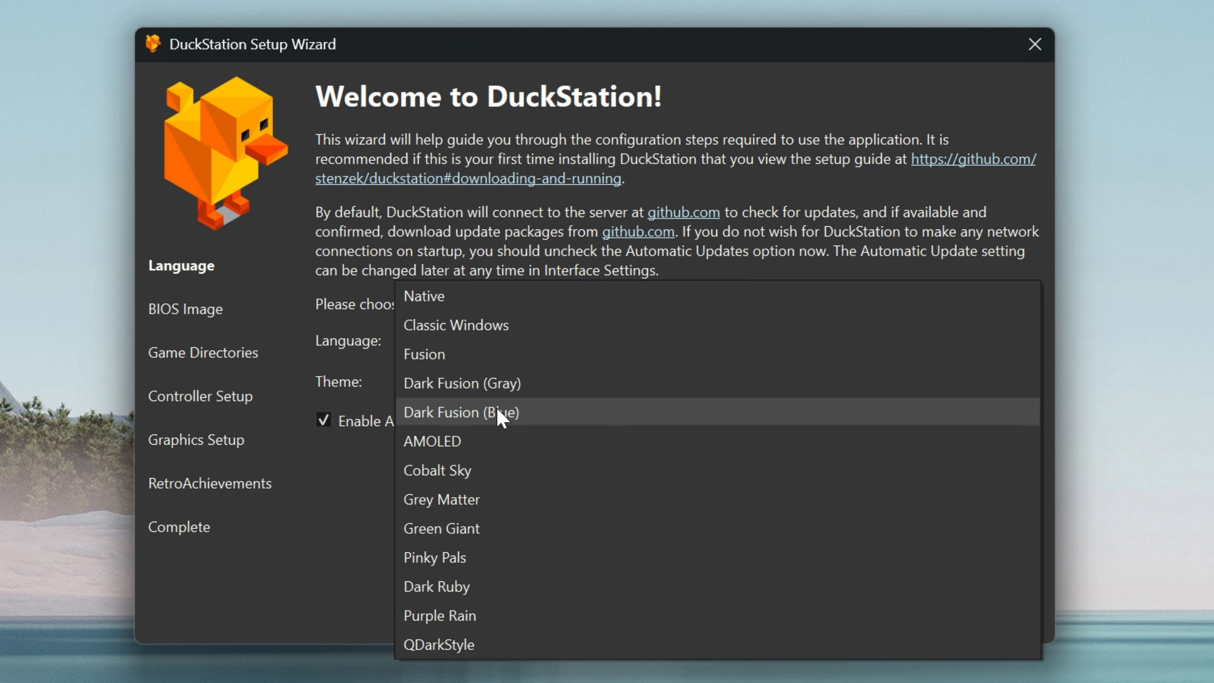
left_click(549, 384)
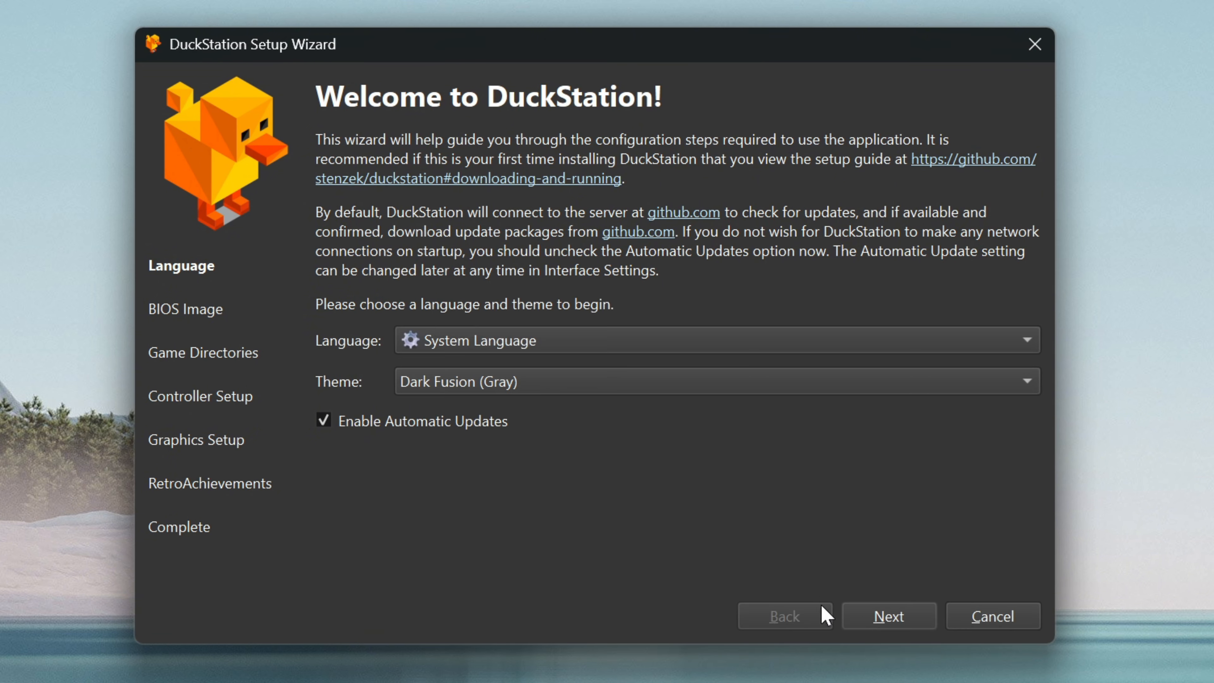
left_click(885, 615)
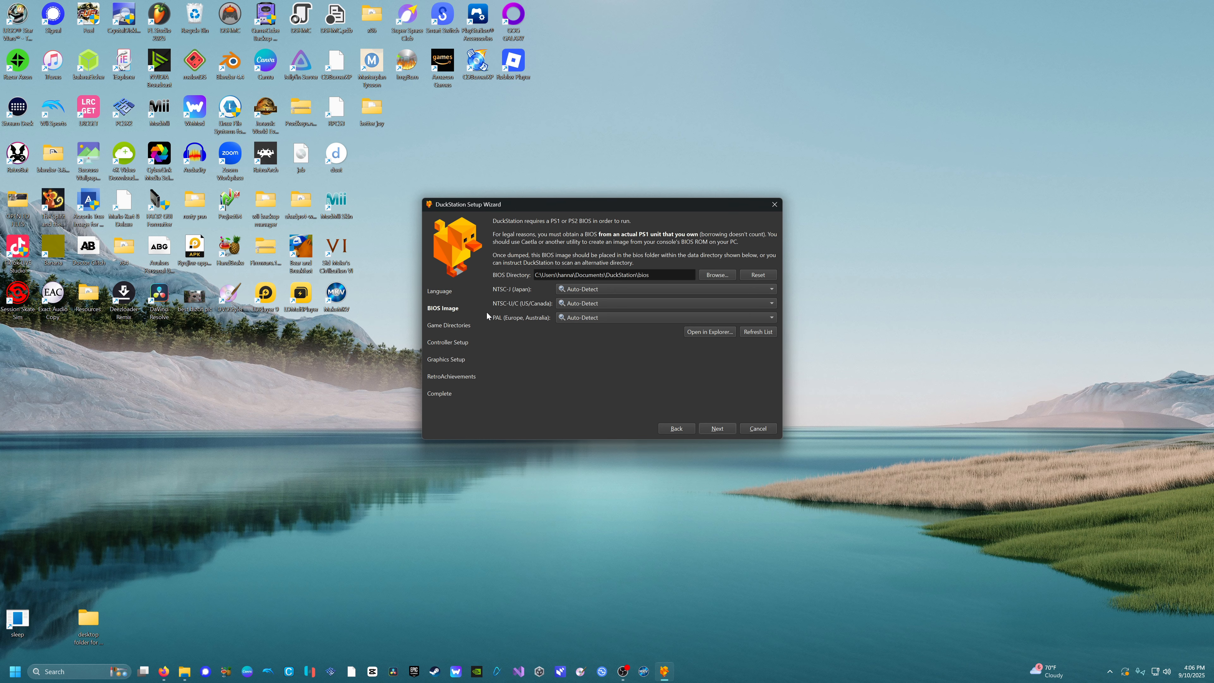
Switch to the browser, download the PlayStation BIOS ZIP from its Internet Archive page, and open the downloaded archive
key("alt+Tab")
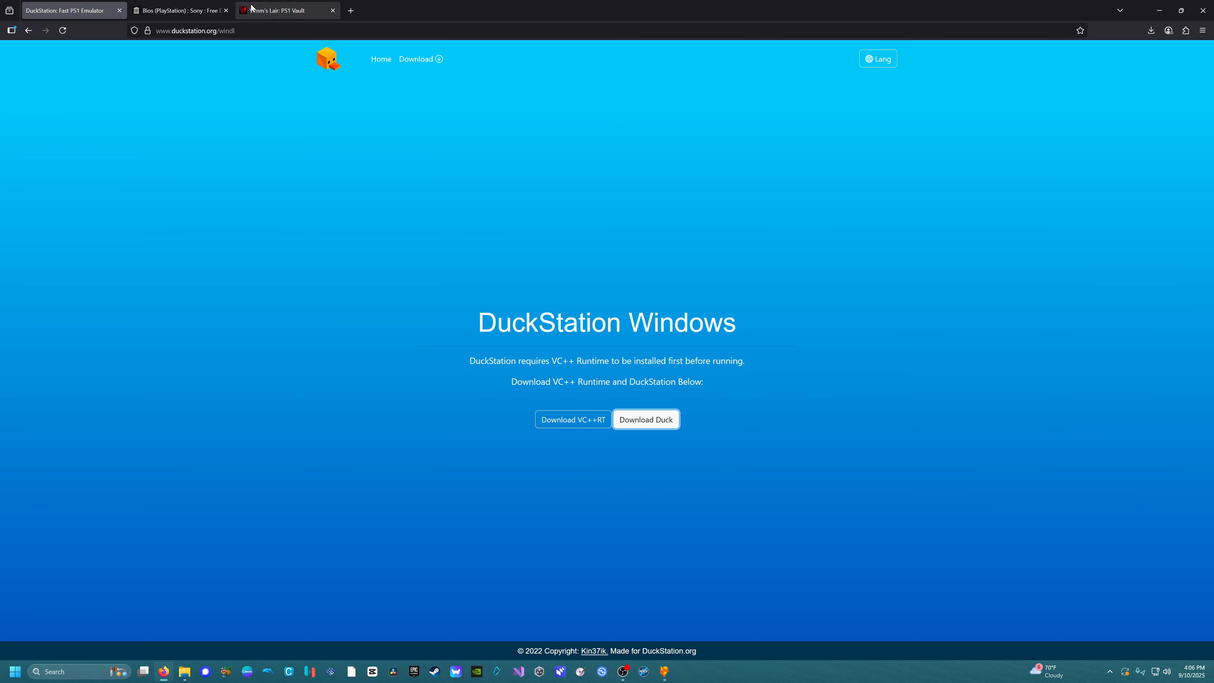
left_click(179, 10)
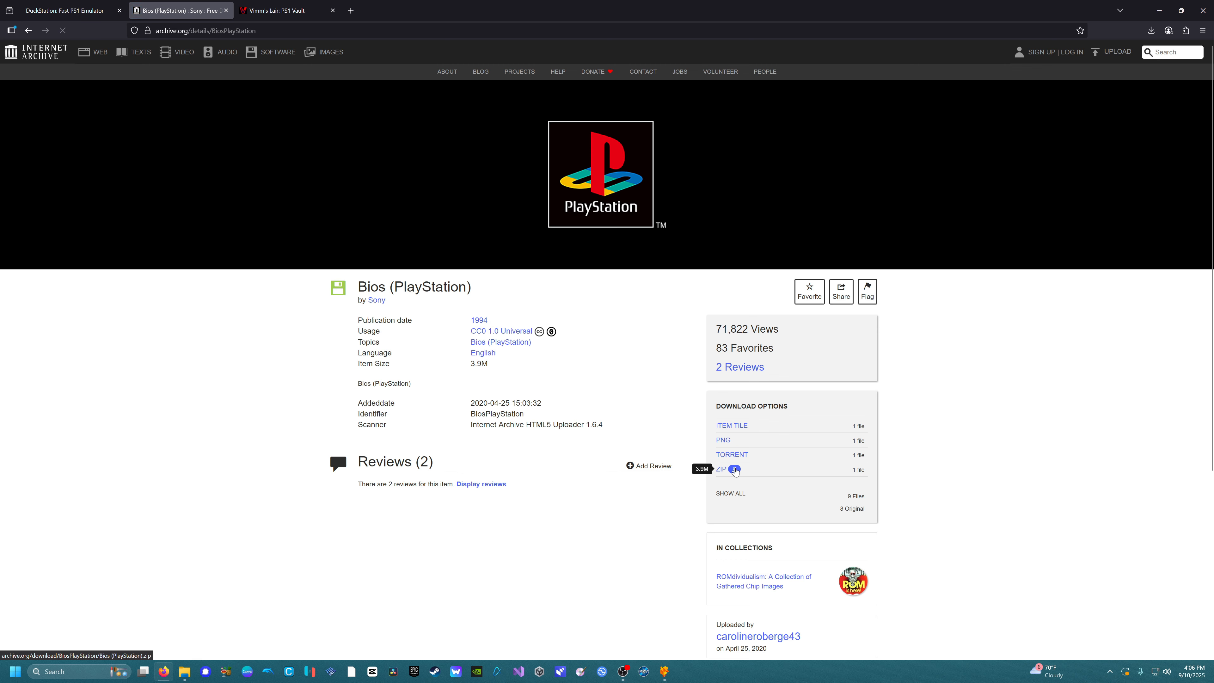
left_click(735, 471)
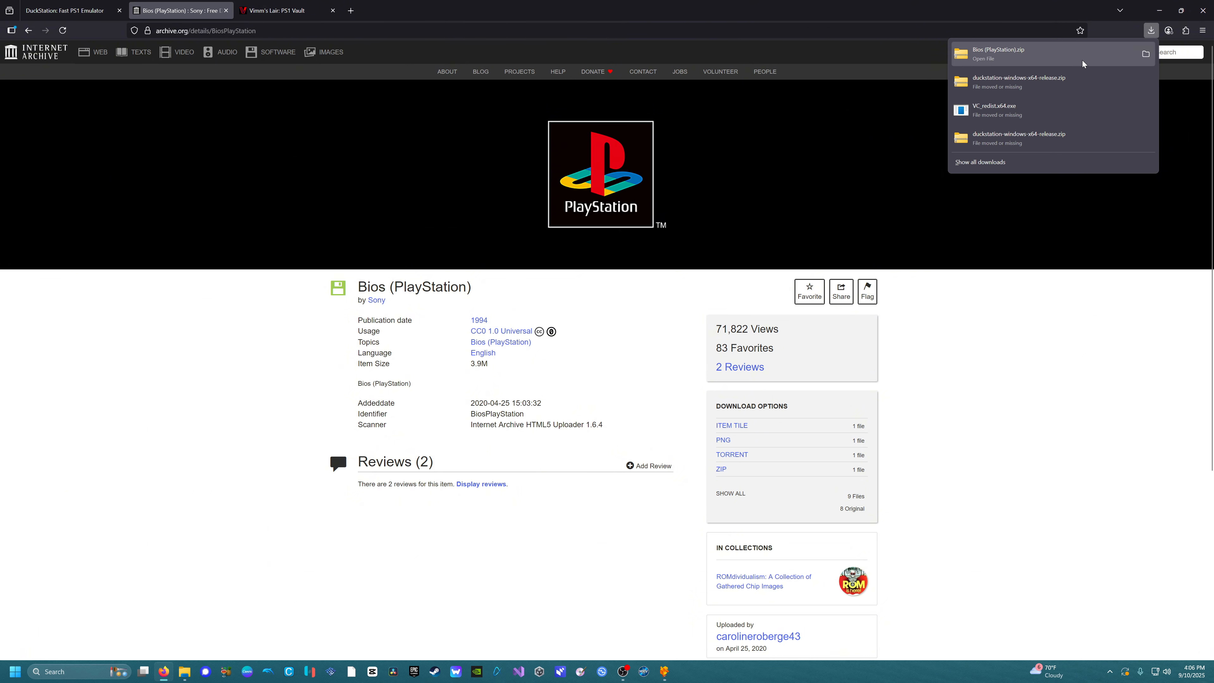
left_click(1107, 58)
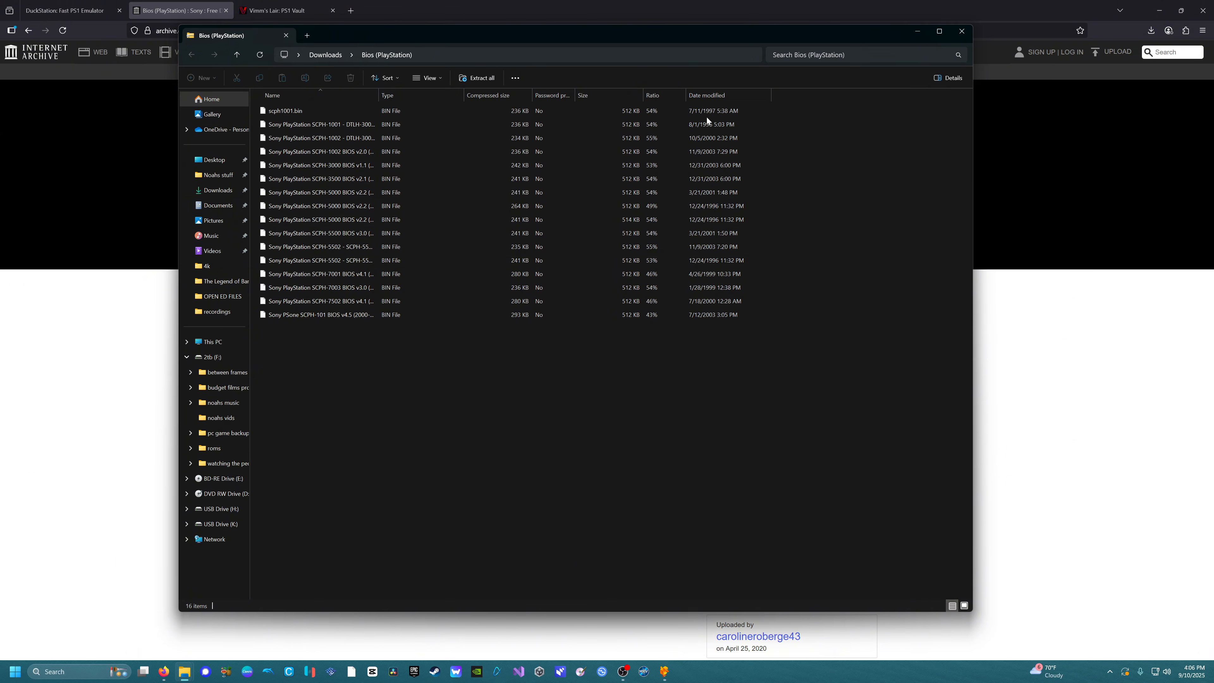
Select all BIOS files in the archive, and create a desktop folder named "ps1 bios" placed clear of the other icons
left_click_drag(778, 111, 525, 316)
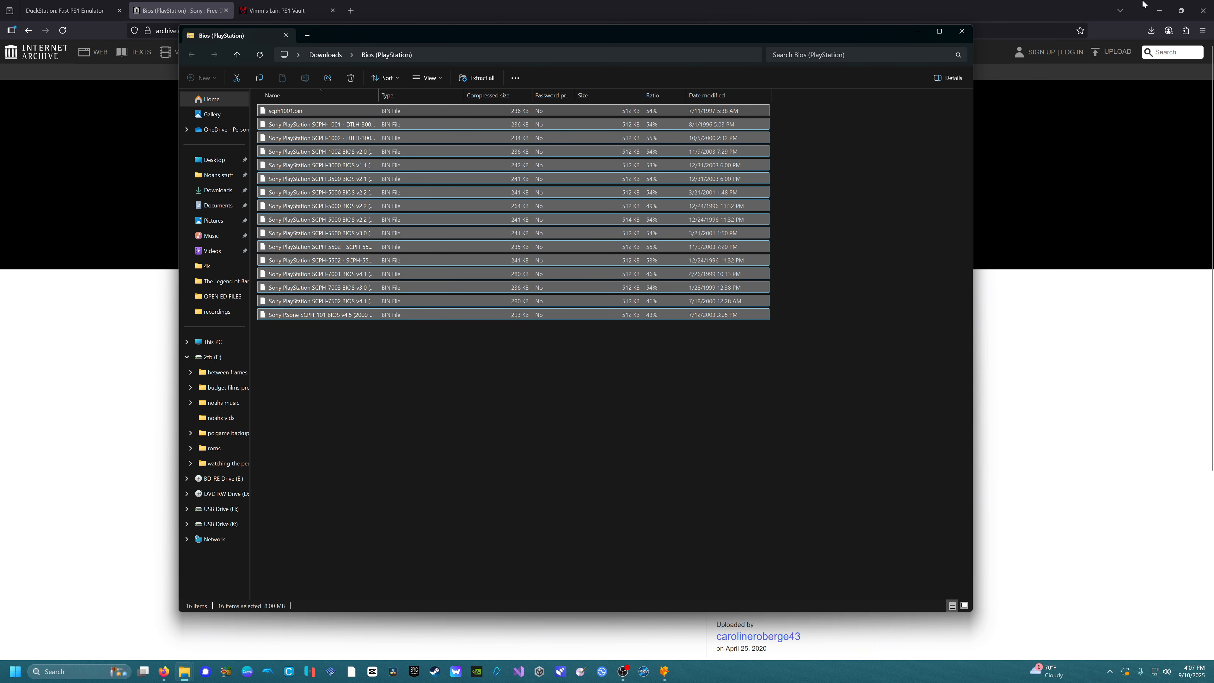
left_click(1159, 11)
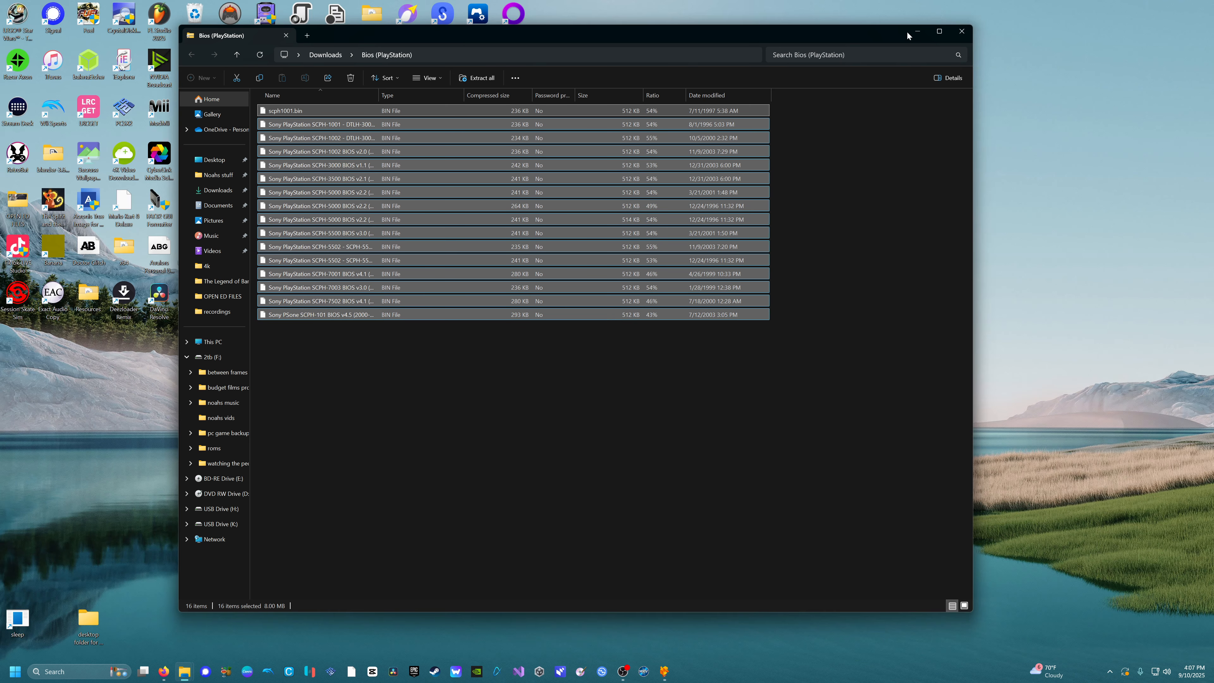
left_click(911, 30)
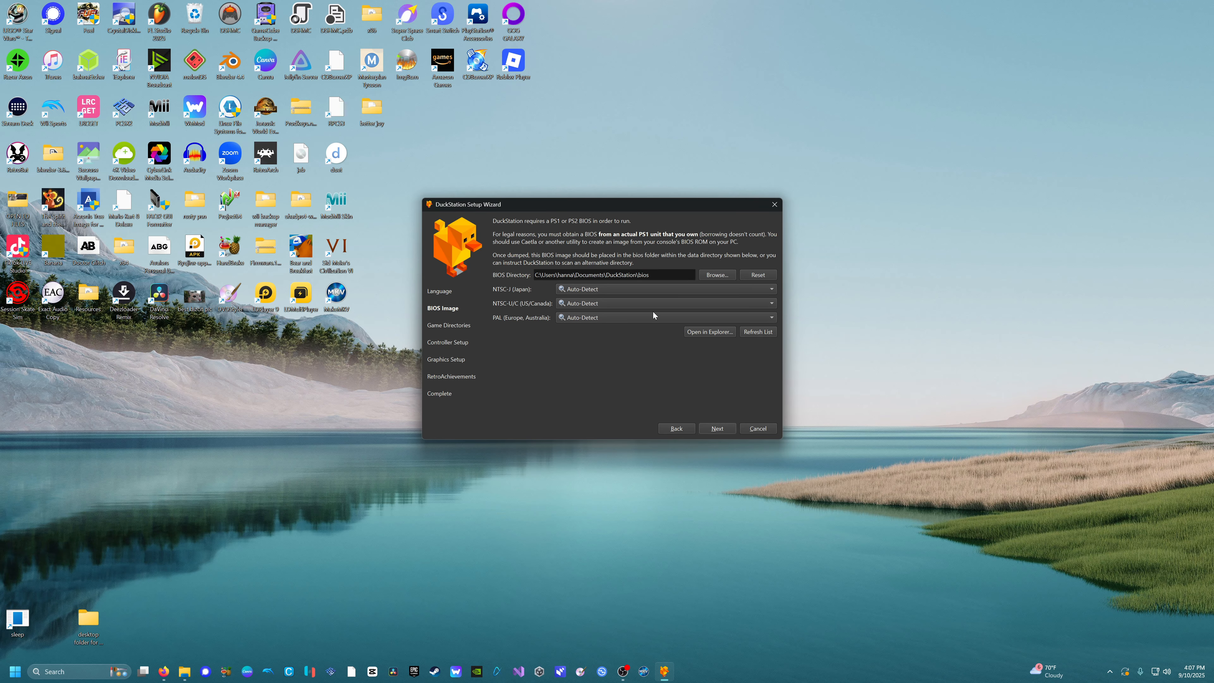
left_click(469, 472)
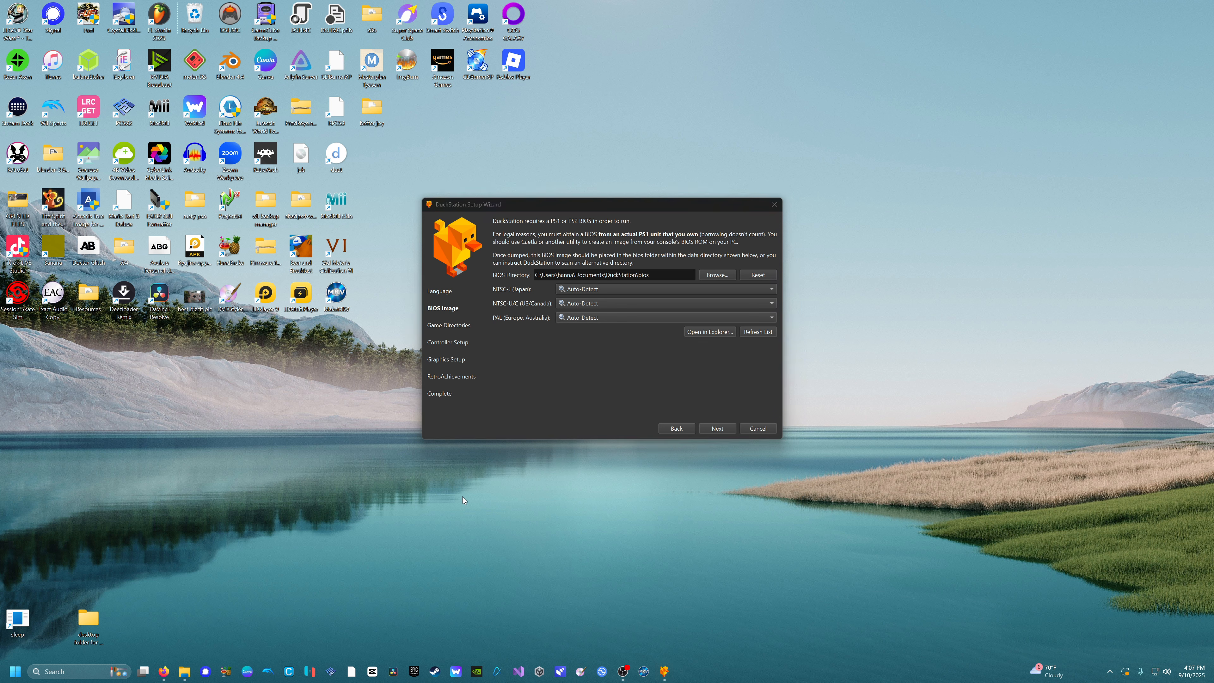
key("ctrl+shift+n")
type("ps1 bios")
key("Return")
left_click_drag(198, 618, 913, 266)
Copy all selected BIOS files from the Bios (PlayStation) archive into the "ps1 bios" desktop folder
mouse_move(182, 675)
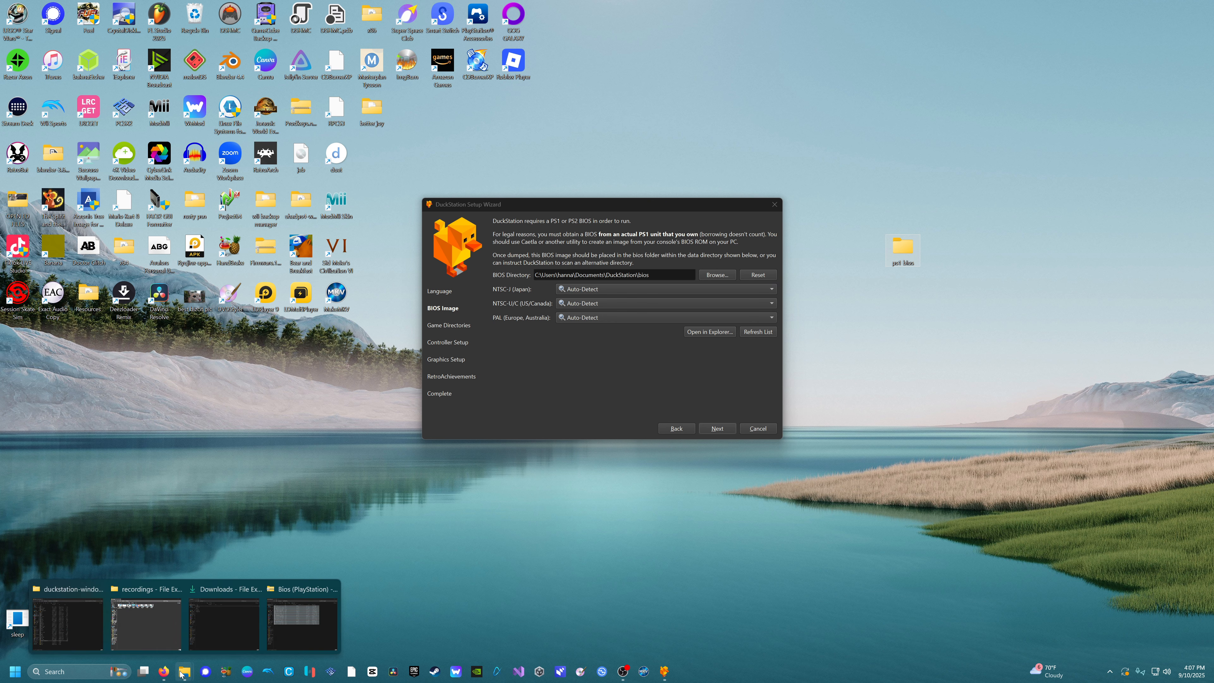
left_click(295, 601)
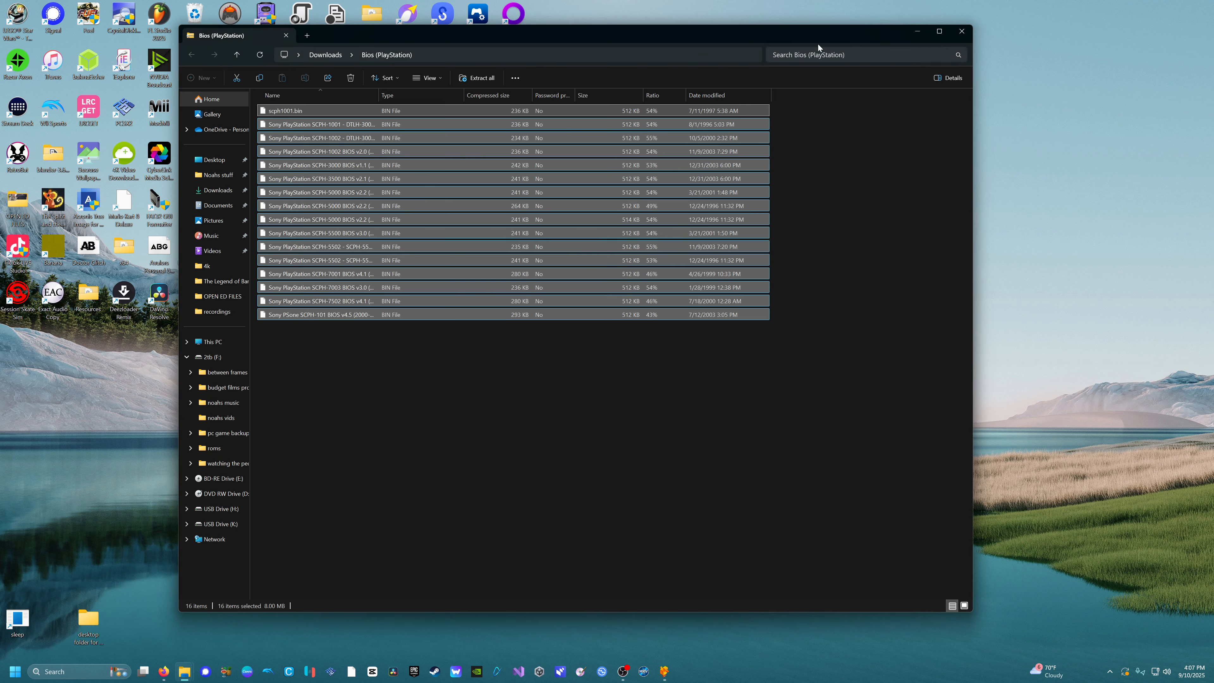
left_click_drag(975, 82, 613, 83)
left_click_drag(519, 155, 912, 251)
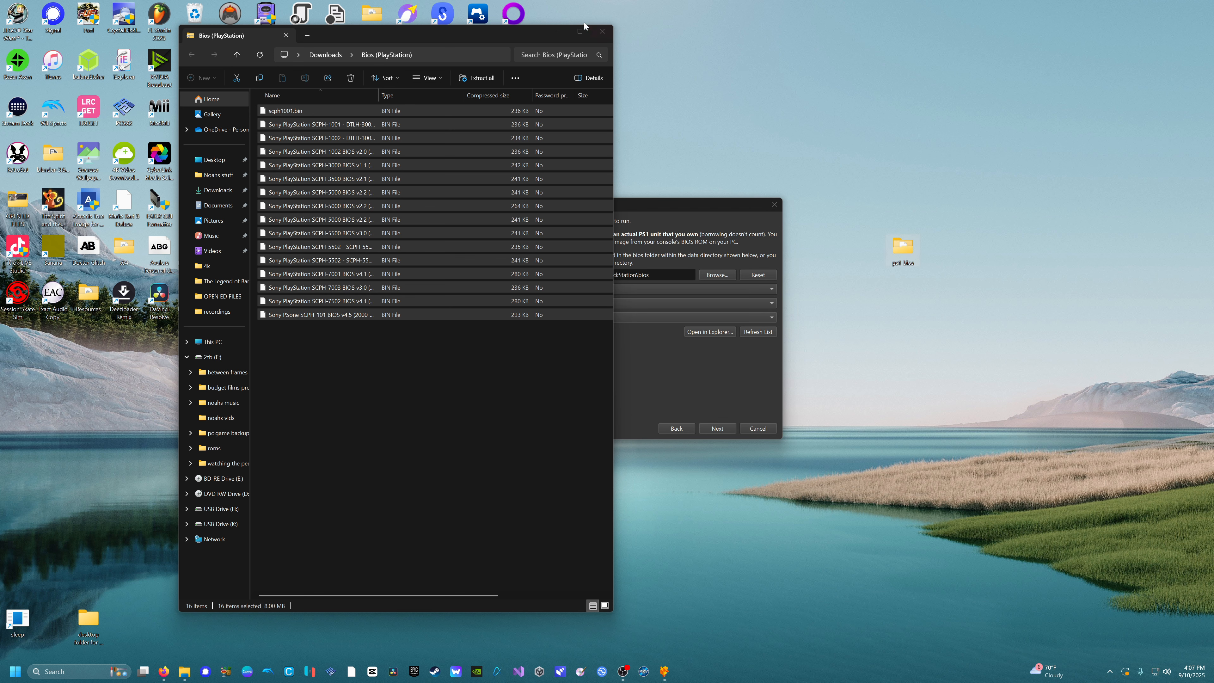
left_click(557, 32)
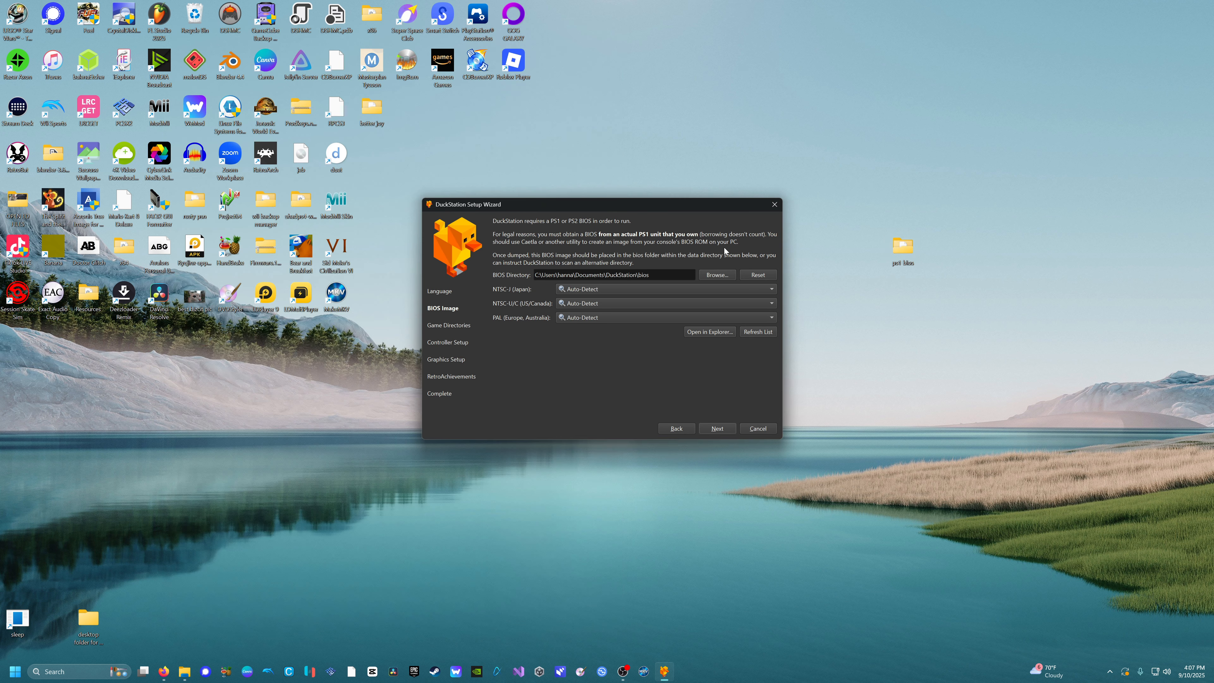
Set the BIOS directory to the "ps1 bios" folder on the desktop and proceed to the Game Directories page
left_click(717, 275)
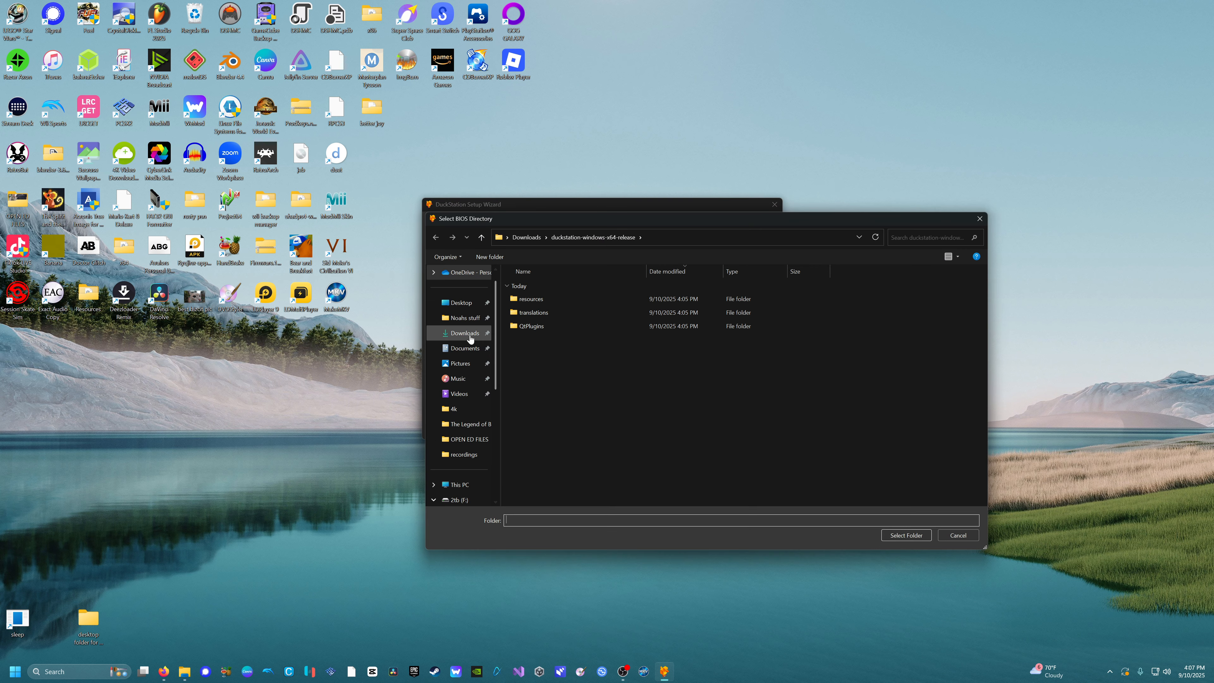
left_click(463, 304)
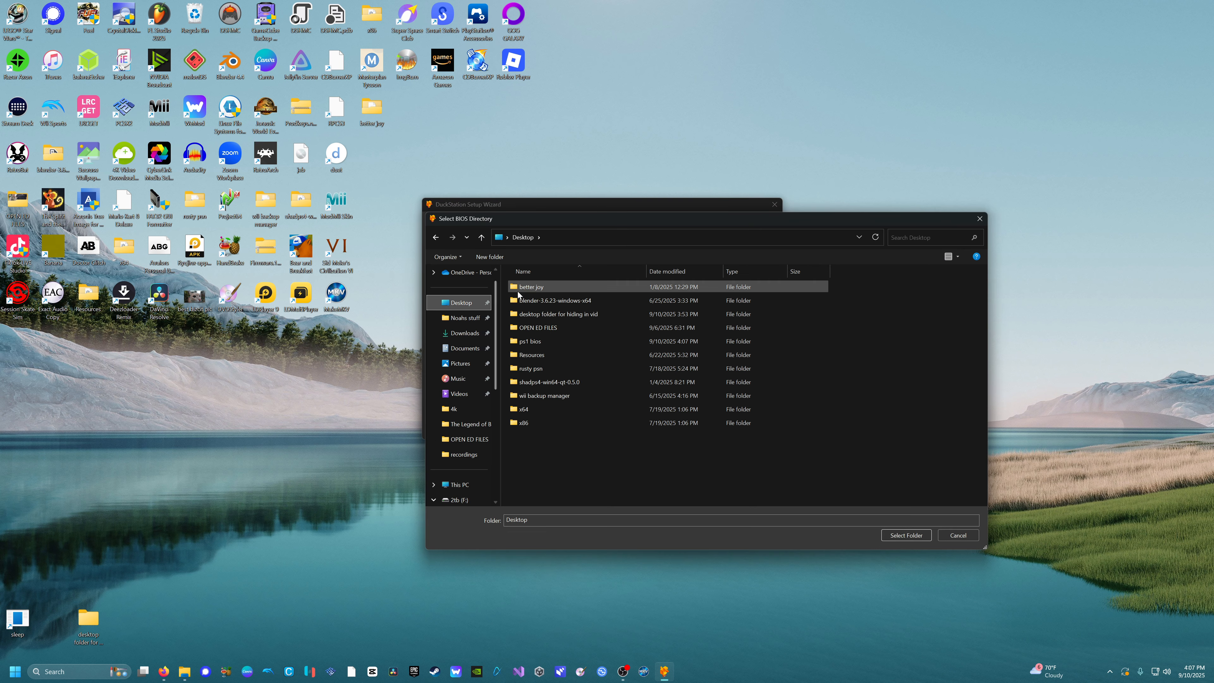
double_click(539, 343)
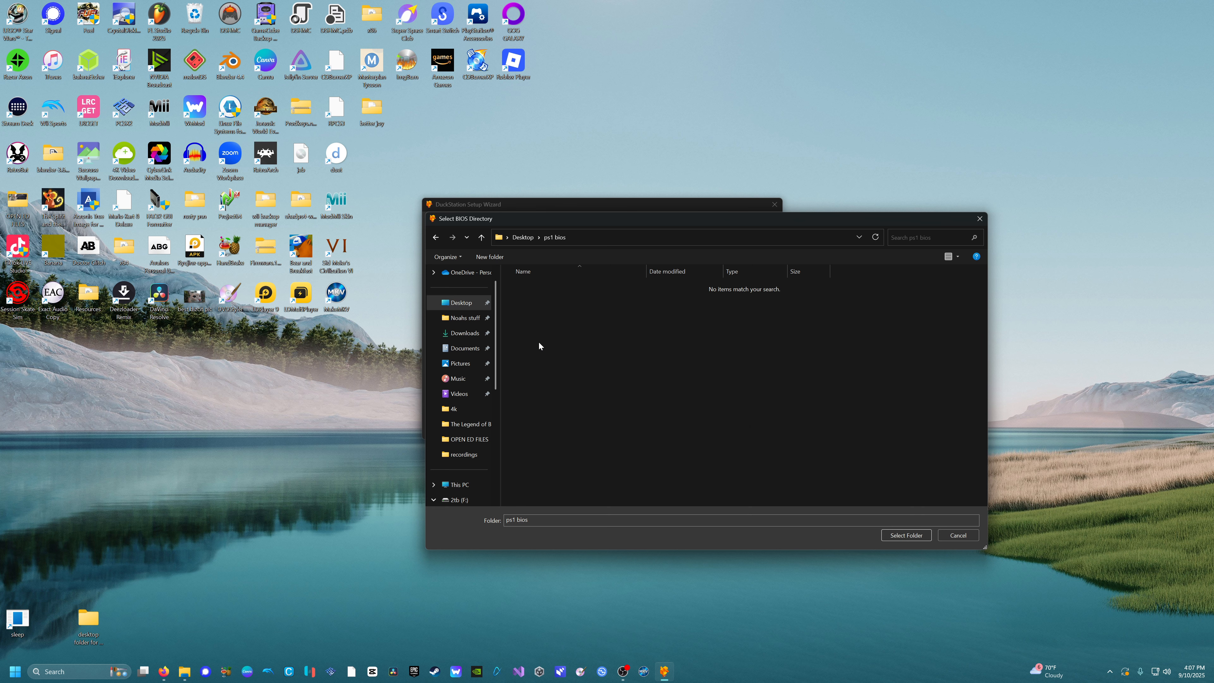
left_click(908, 535)
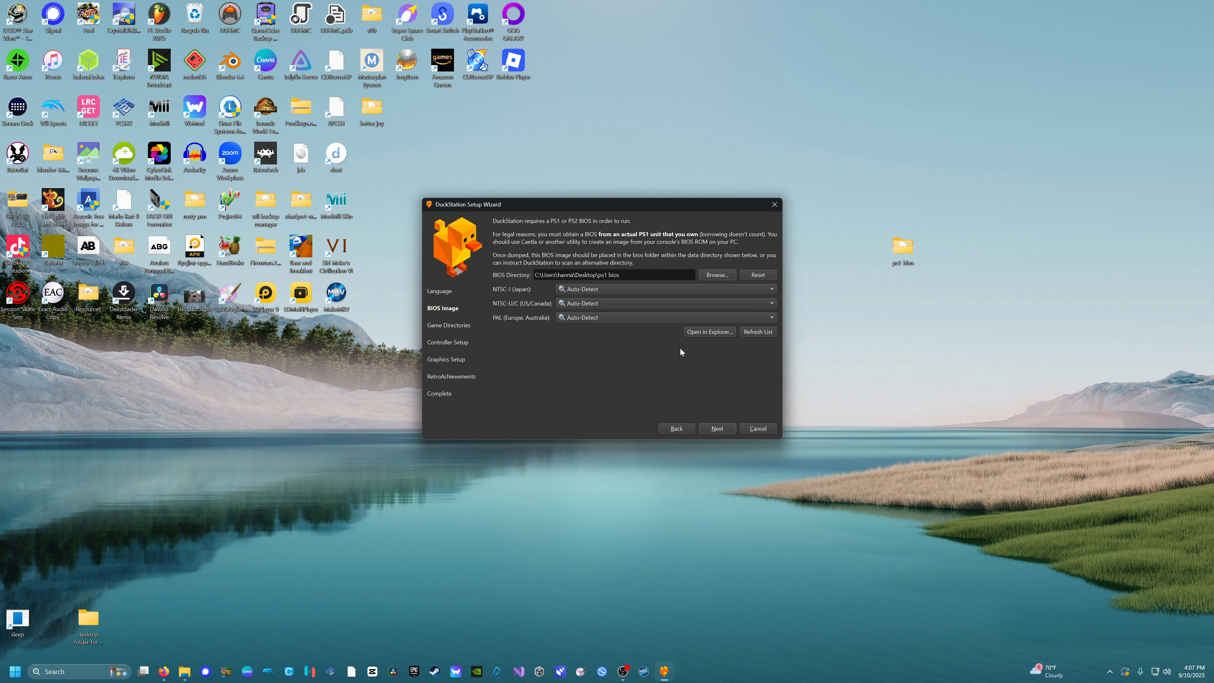
left_click(717, 429)
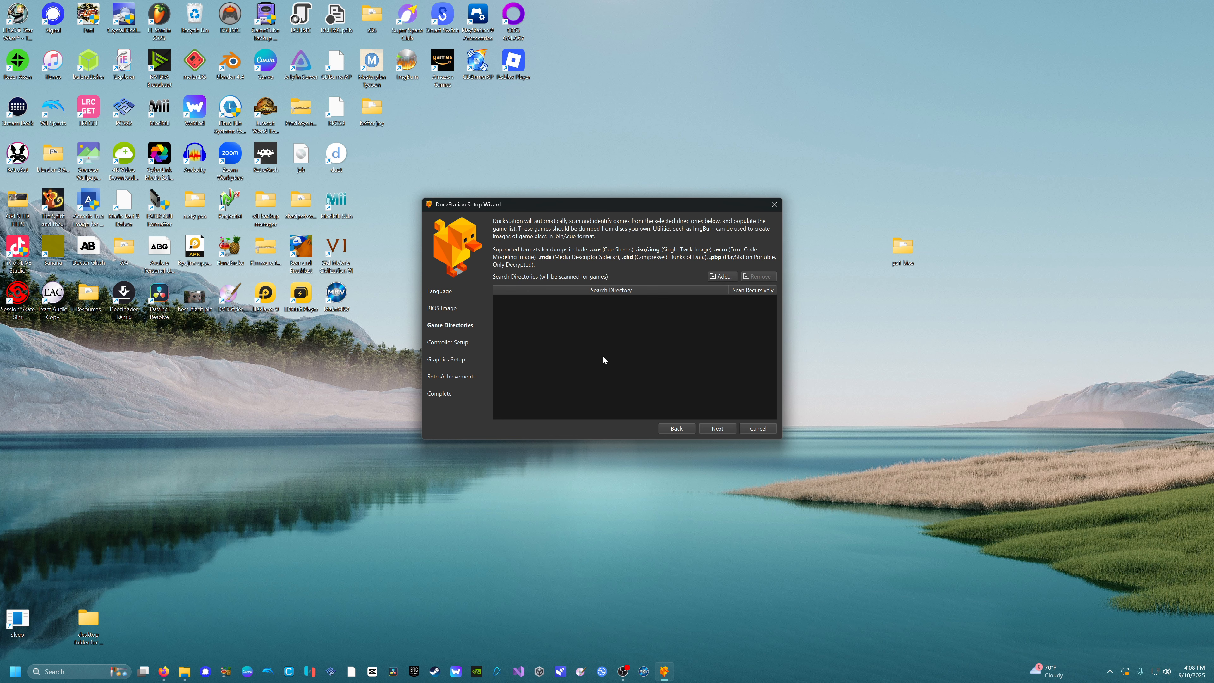
View the Vimm's Lair PS1 Vault page in the browser, highlighting its address vimm.net/vault/PS1, and return to the setup wizard
key("alt+Tab")
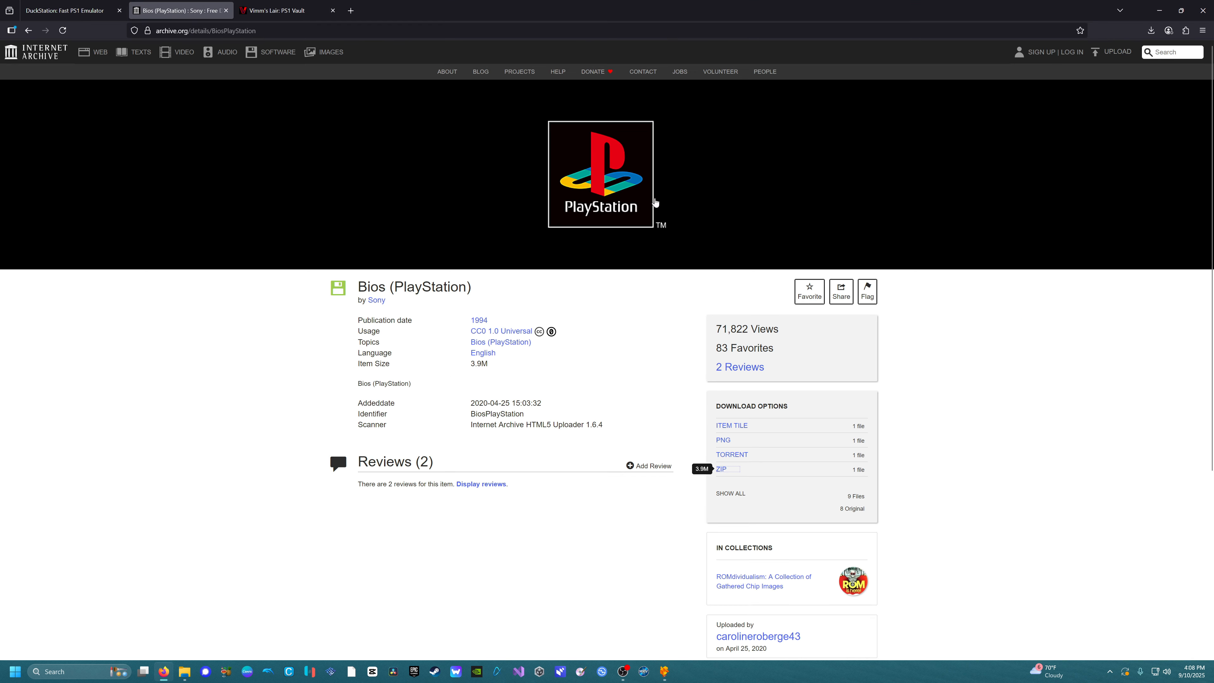
left_click(246, 3)
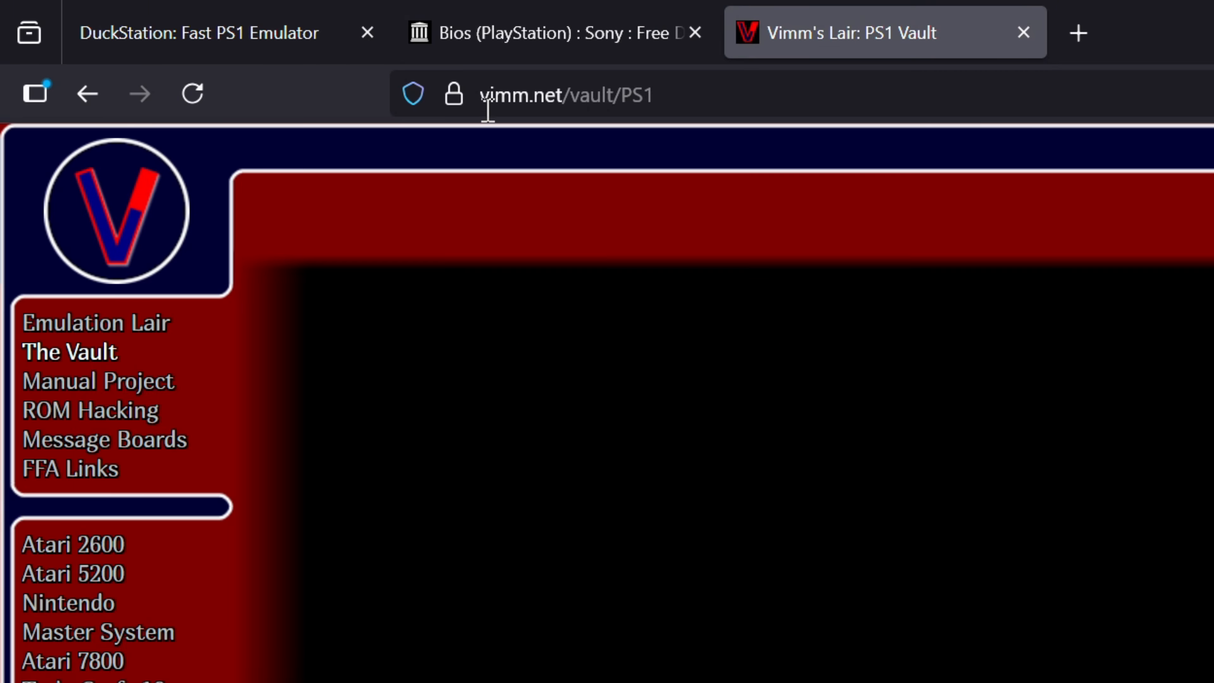
left_click(481, 101)
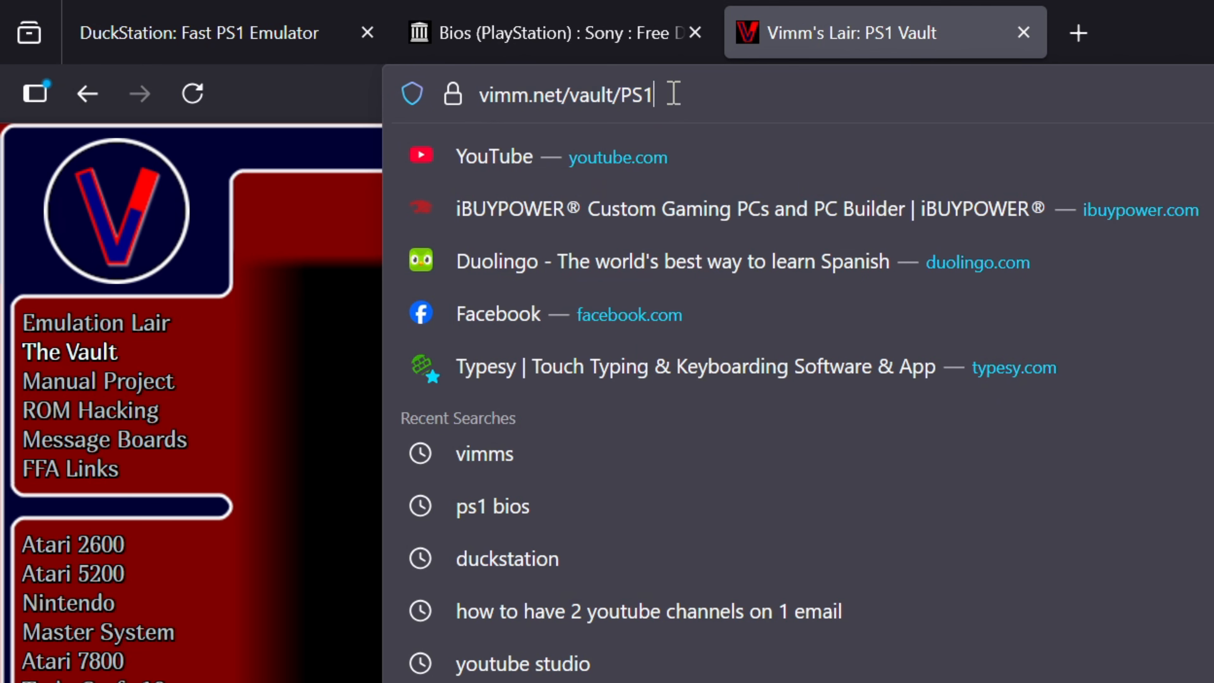
left_click_drag(674, 93, 466, 184)
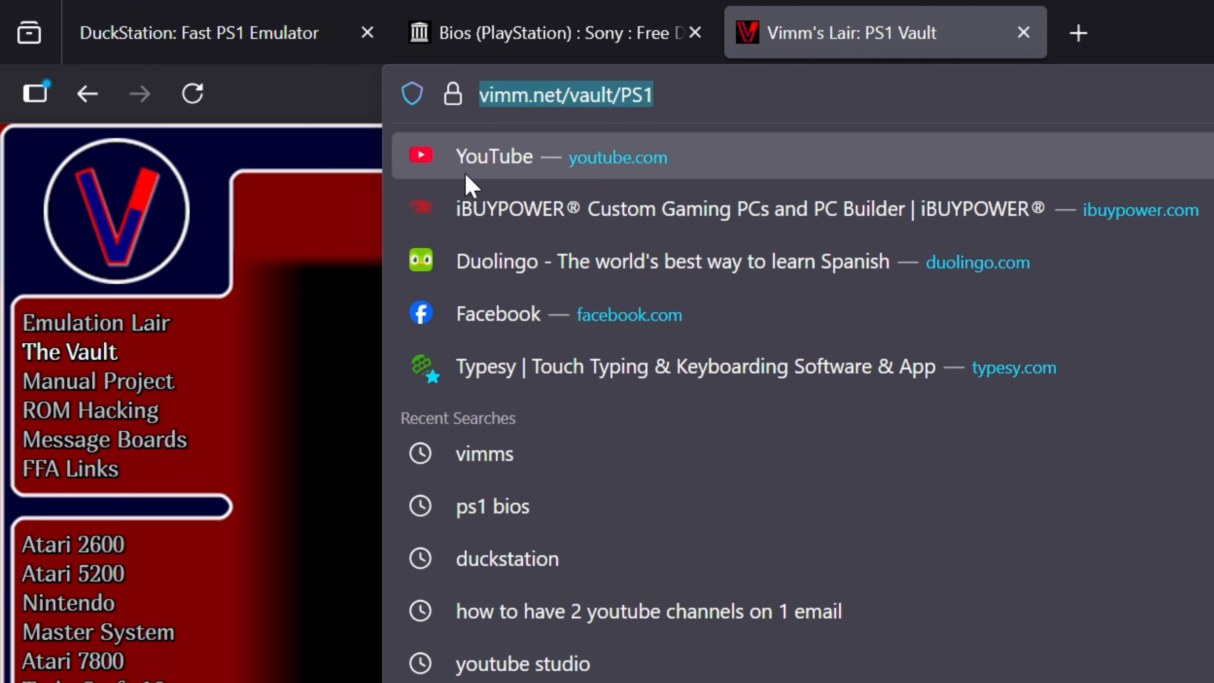
left_click(824, 543)
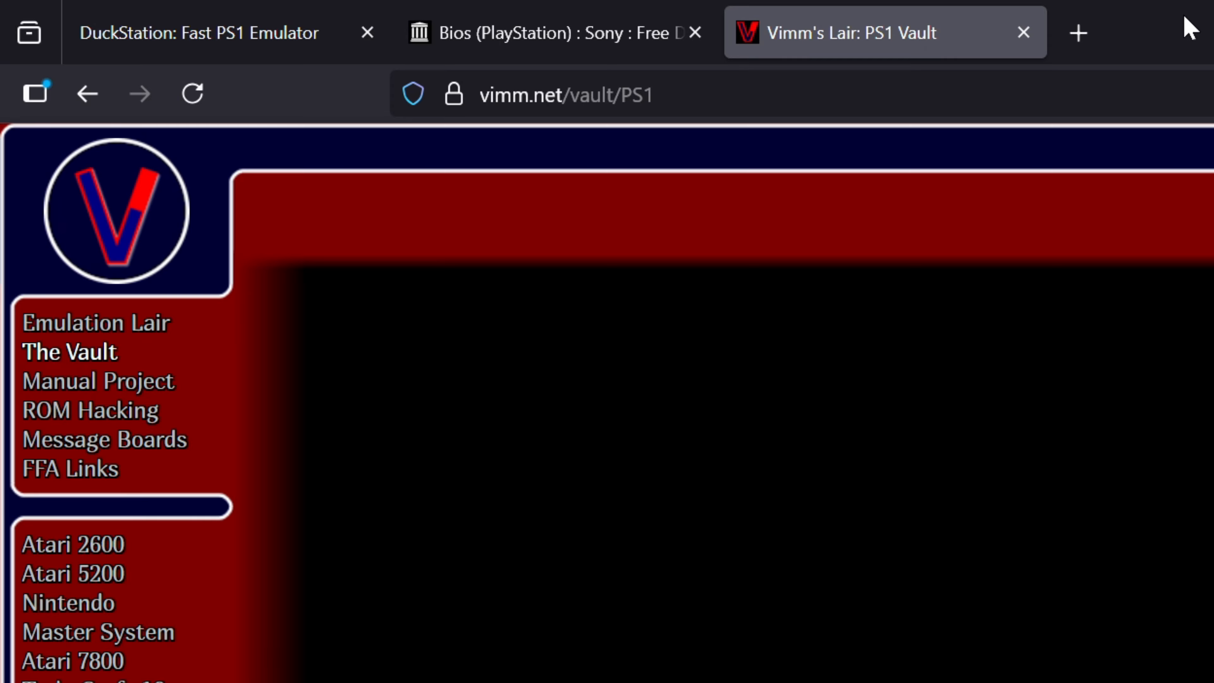
mouse_move(705, 30)
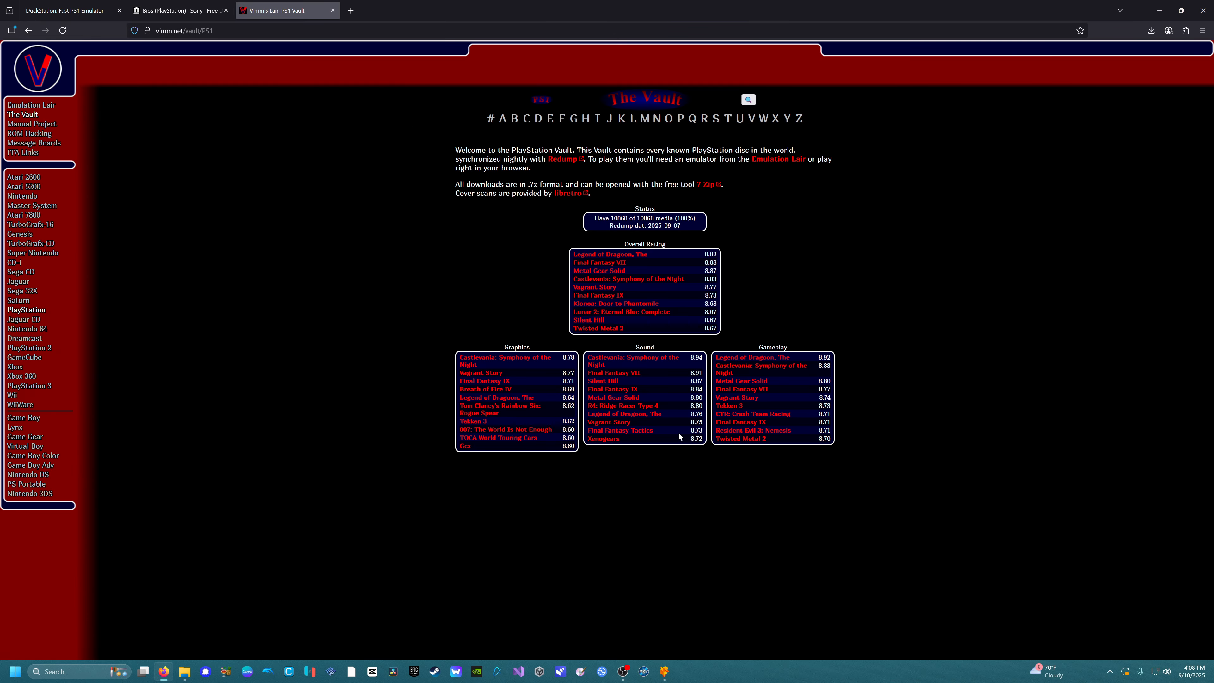
left_click(1153, 4)
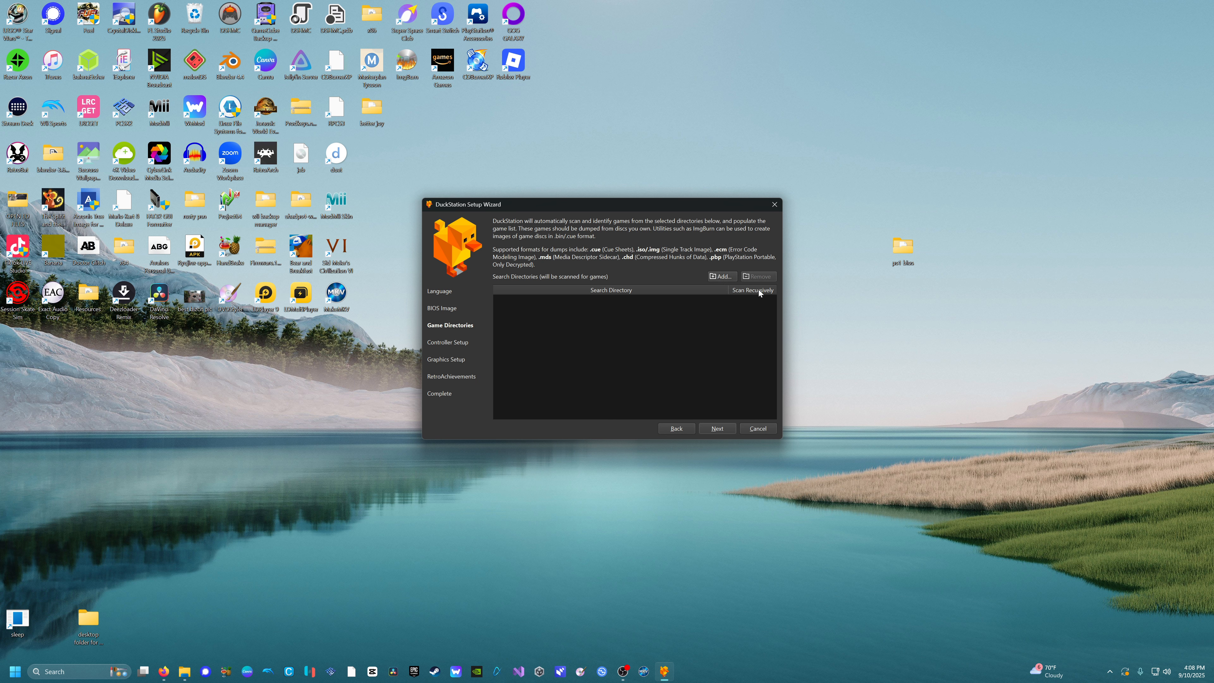
Create a desktop folder named "ps1 games" and place it beside the "ps1 bios" folder
left_click(832, 381)
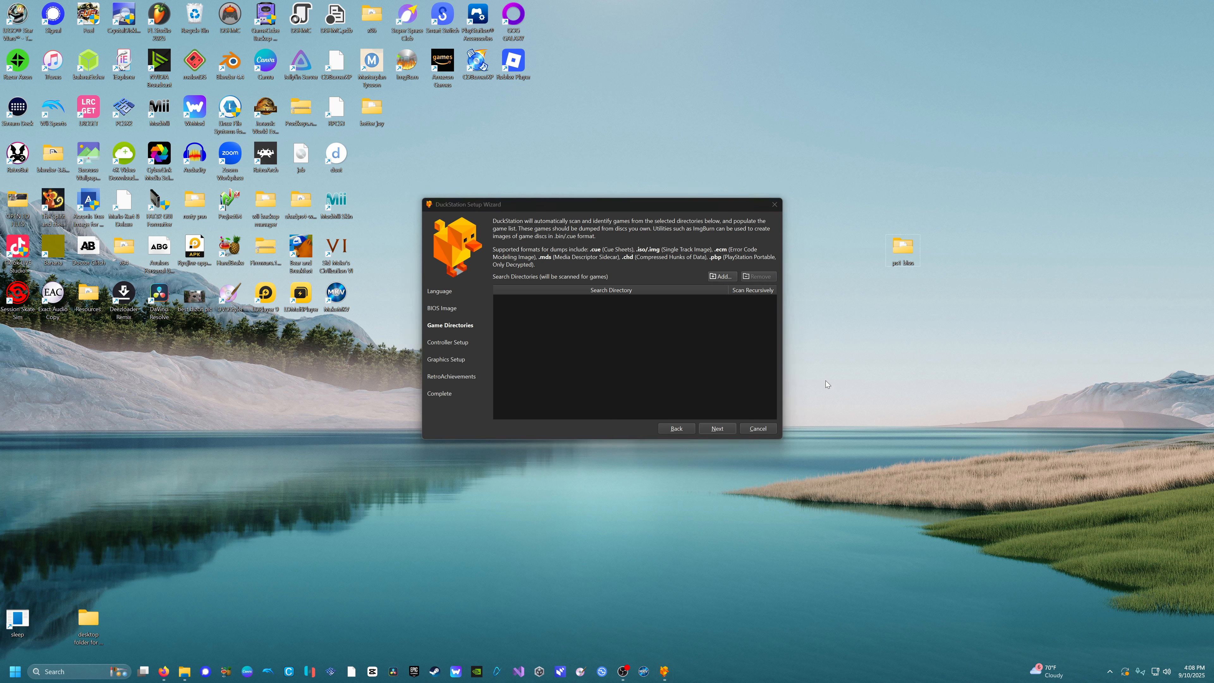
key("ctrl+shift+n")
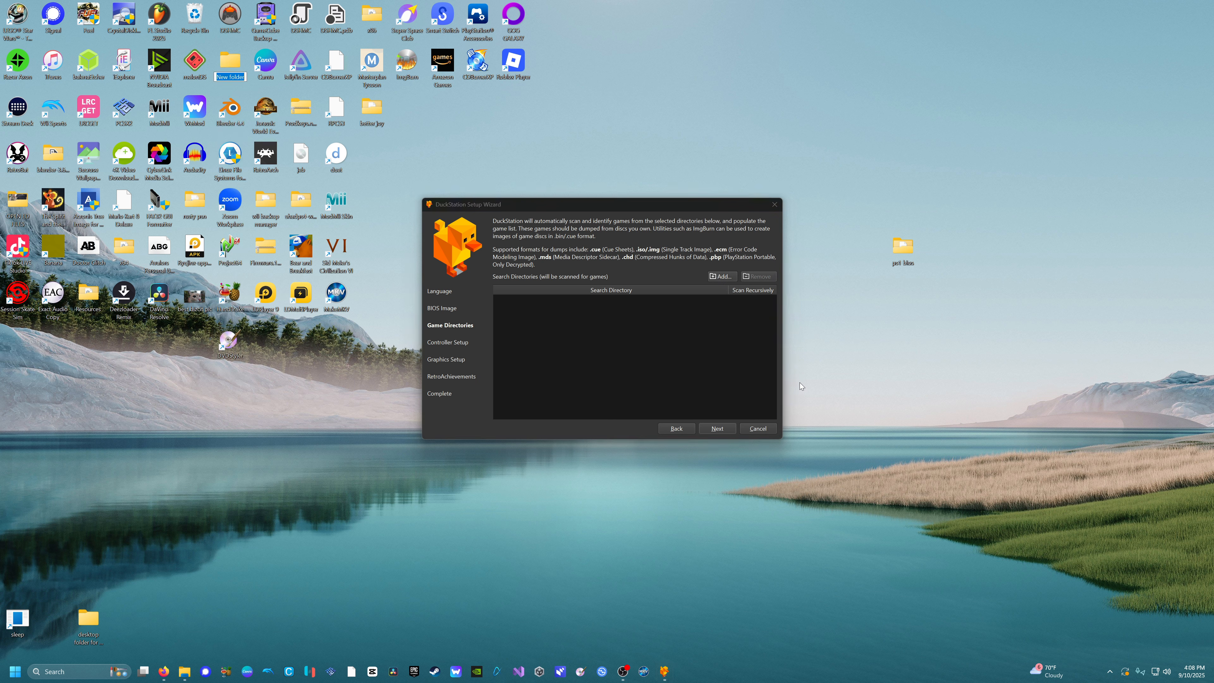
left_click_drag(230, 59, 873, 266)
left_click(872, 264)
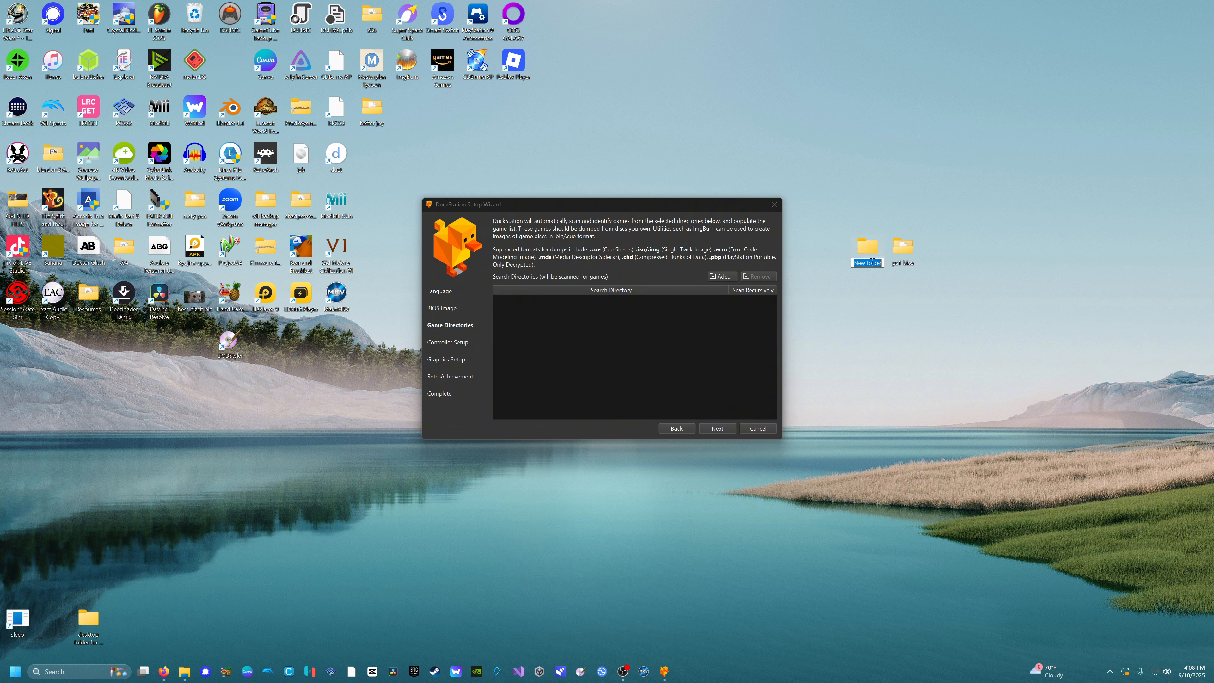
type("ps1 cames")
left_click(859, 237)
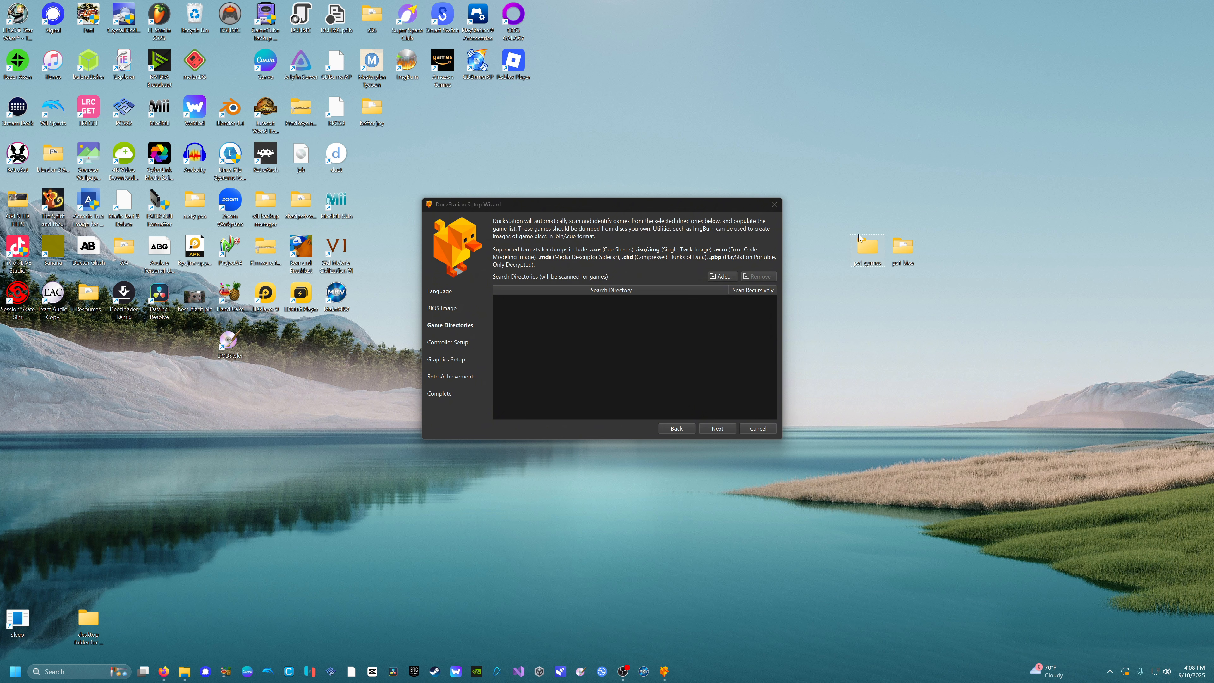
Add the desktop's "ps1 games" folder as a recursively scanned search directory and proceed to the Controller Setup page
left_click(720, 276)
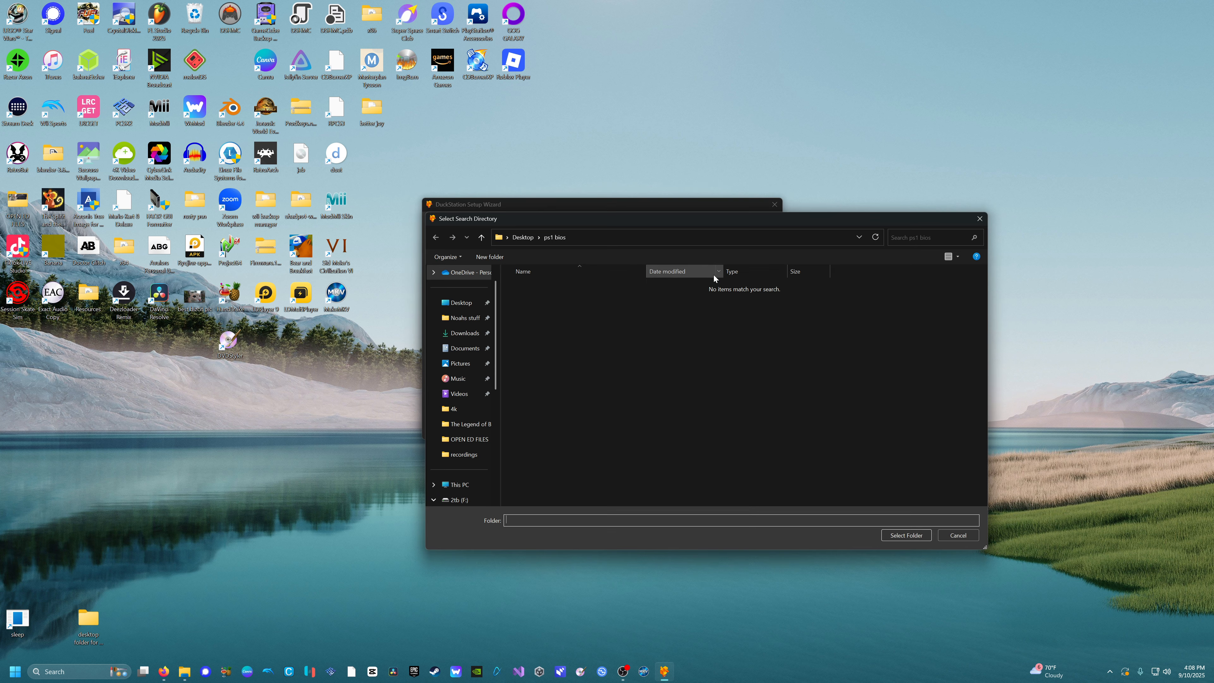
left_click(524, 238)
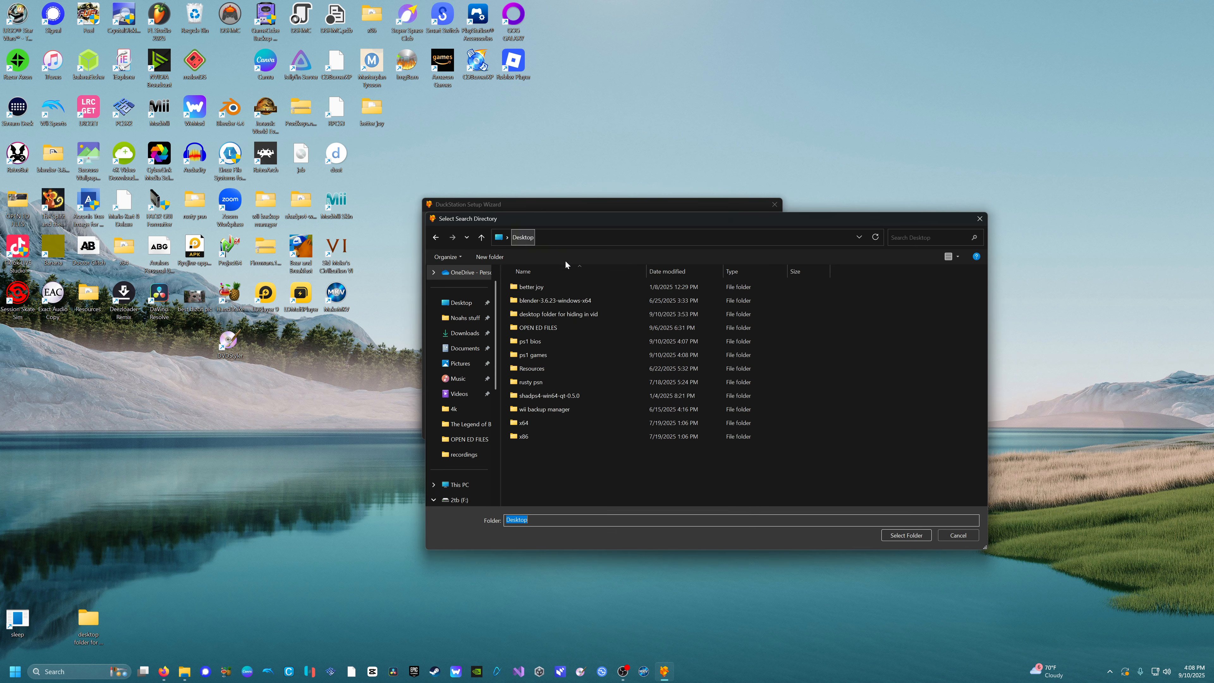
left_click(541, 353)
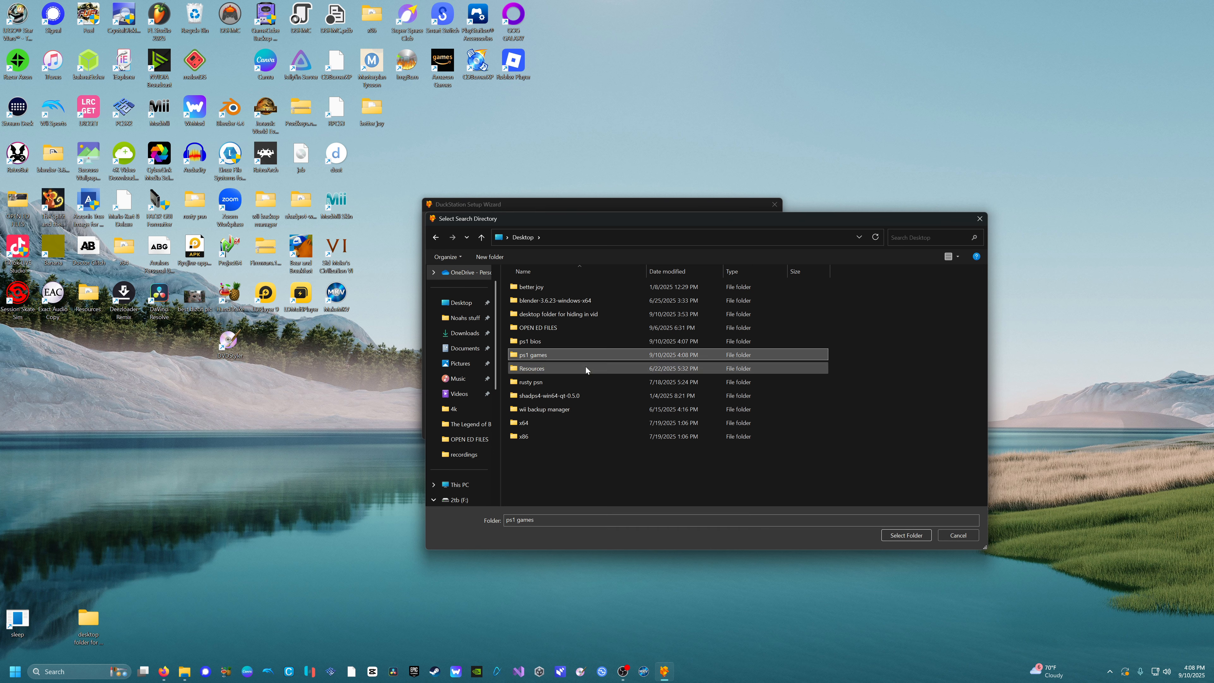
left_click(895, 534)
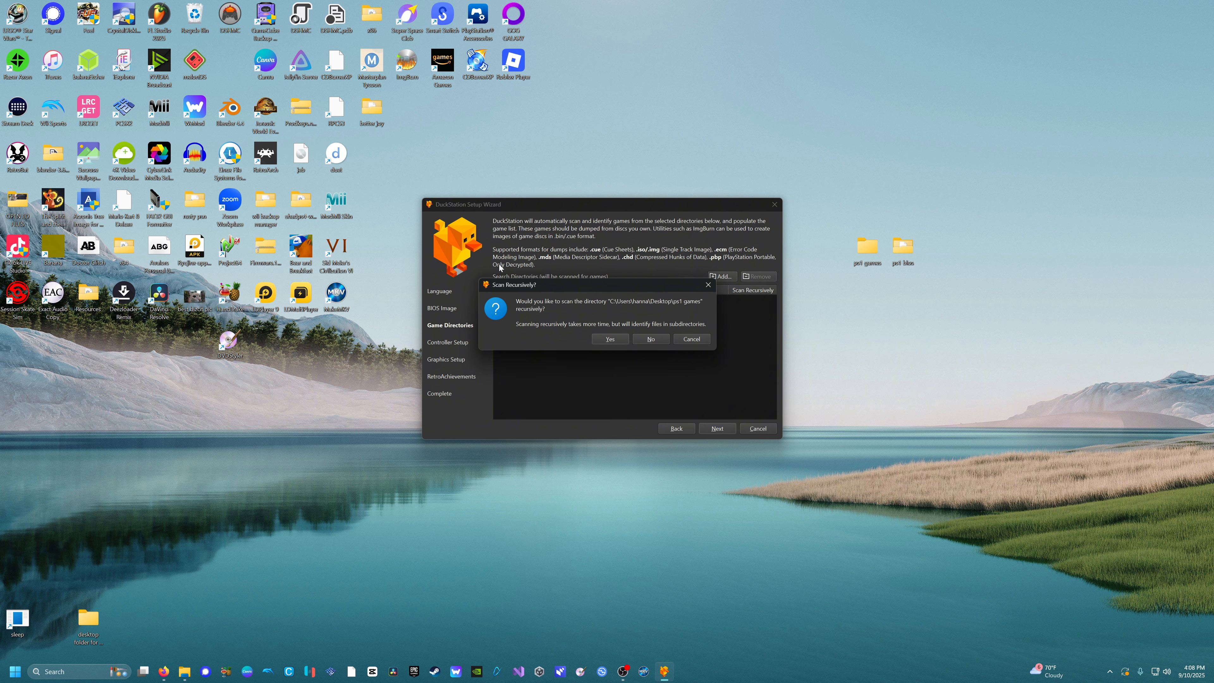
left_click(606, 341)
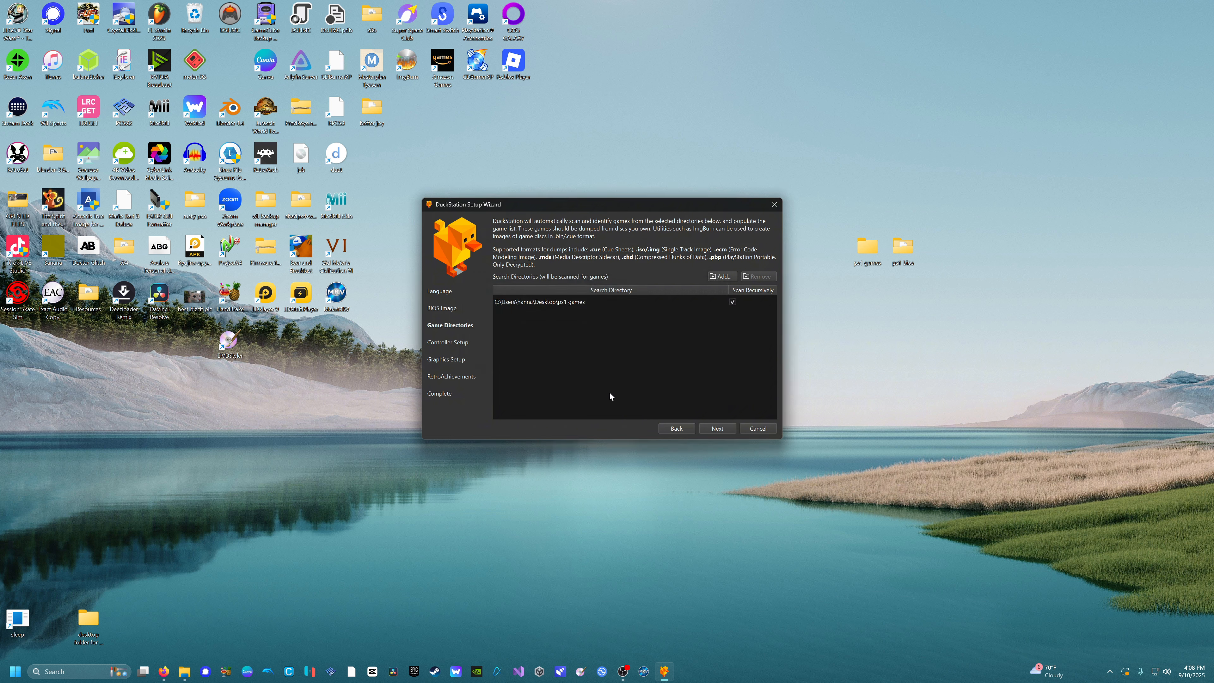
left_click(716, 429)
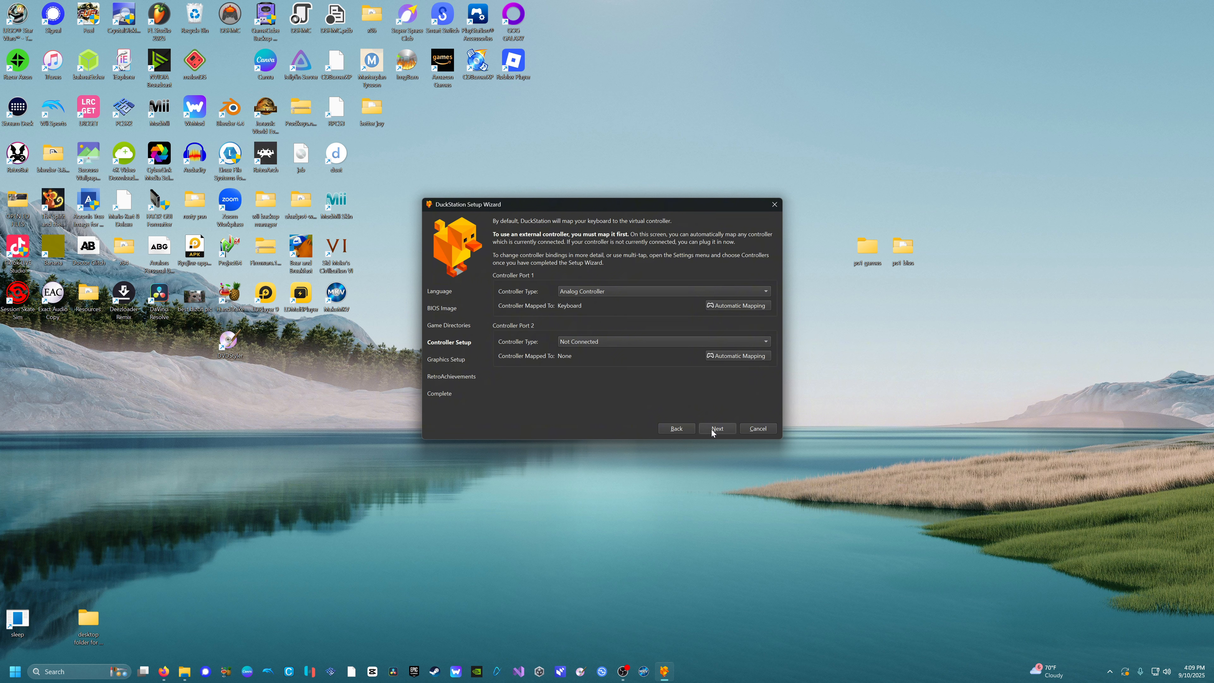
Check the automatic mapping devices for Controller Port 1, keep the keyboard mapping, and proceed to the Graphics Setup page
left_click(746, 309)
left_click(741, 306)
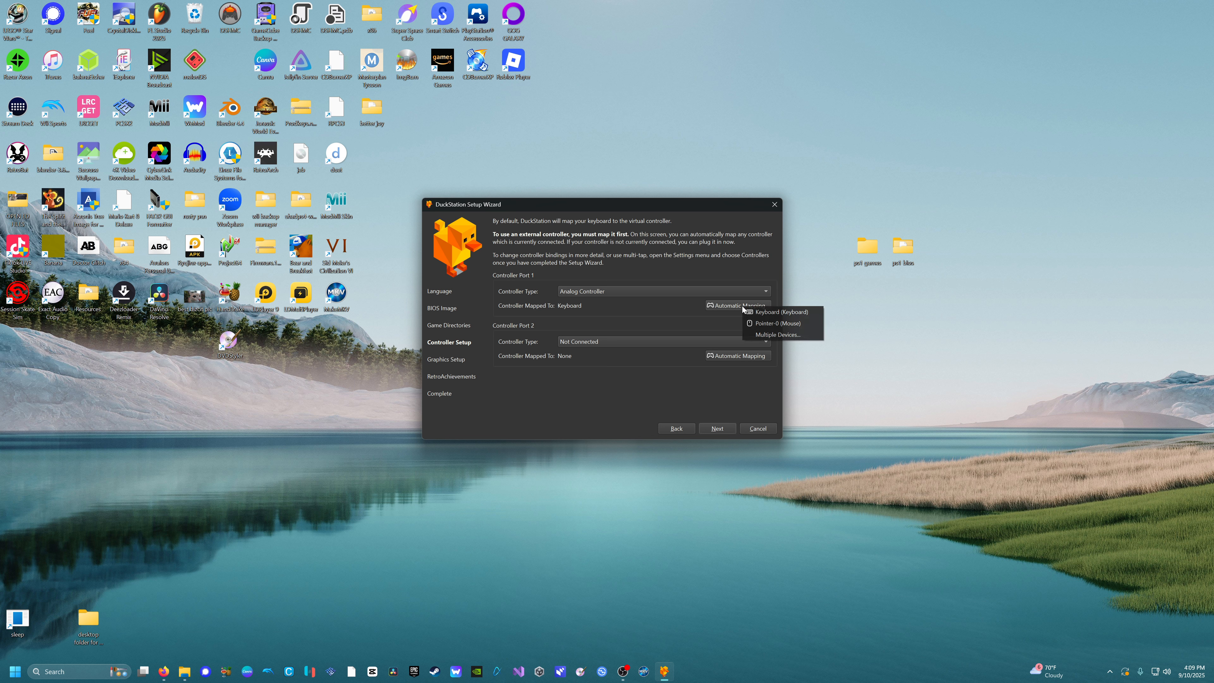
left_click(700, 324)
left_click(722, 429)
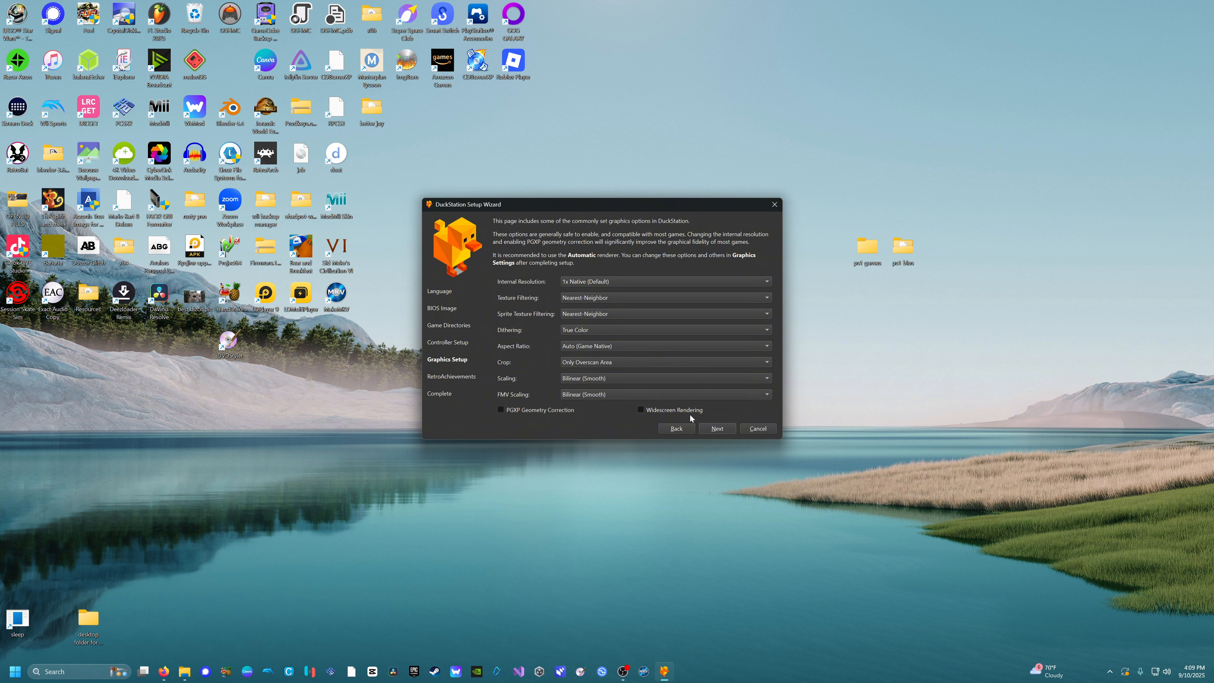
Keep the default graphics options, skip the RetroAchievements login, and finish the setup wizard
left_click(718, 430)
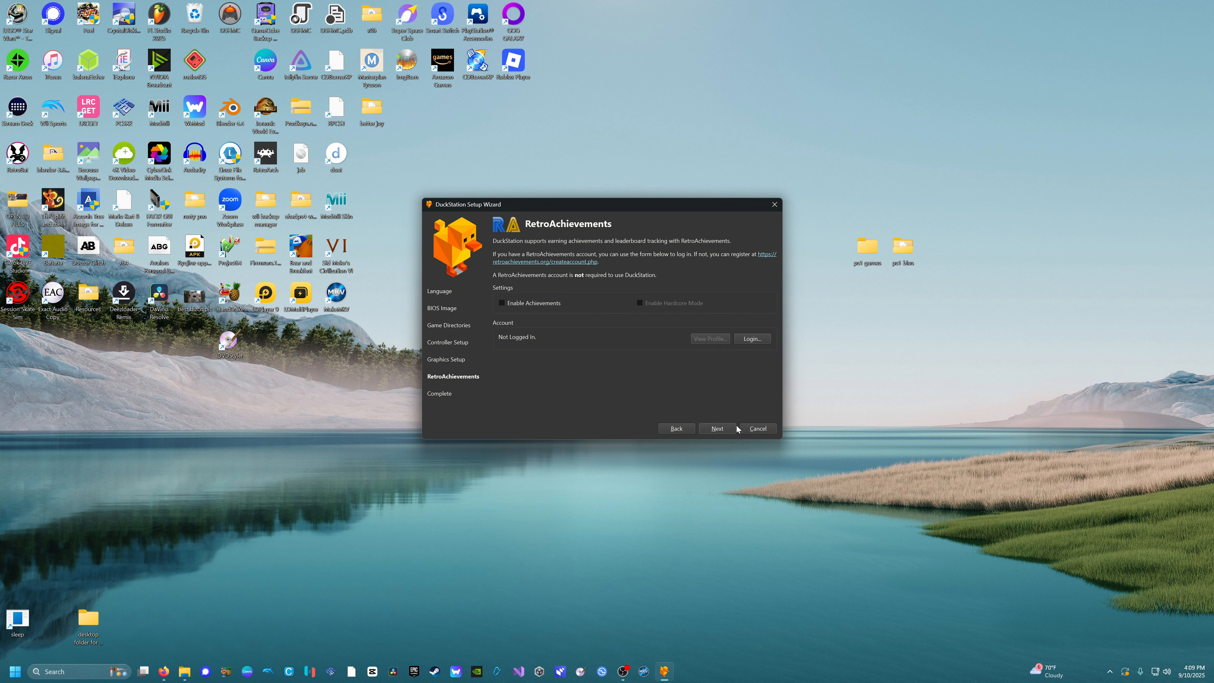
left_click(728, 430)
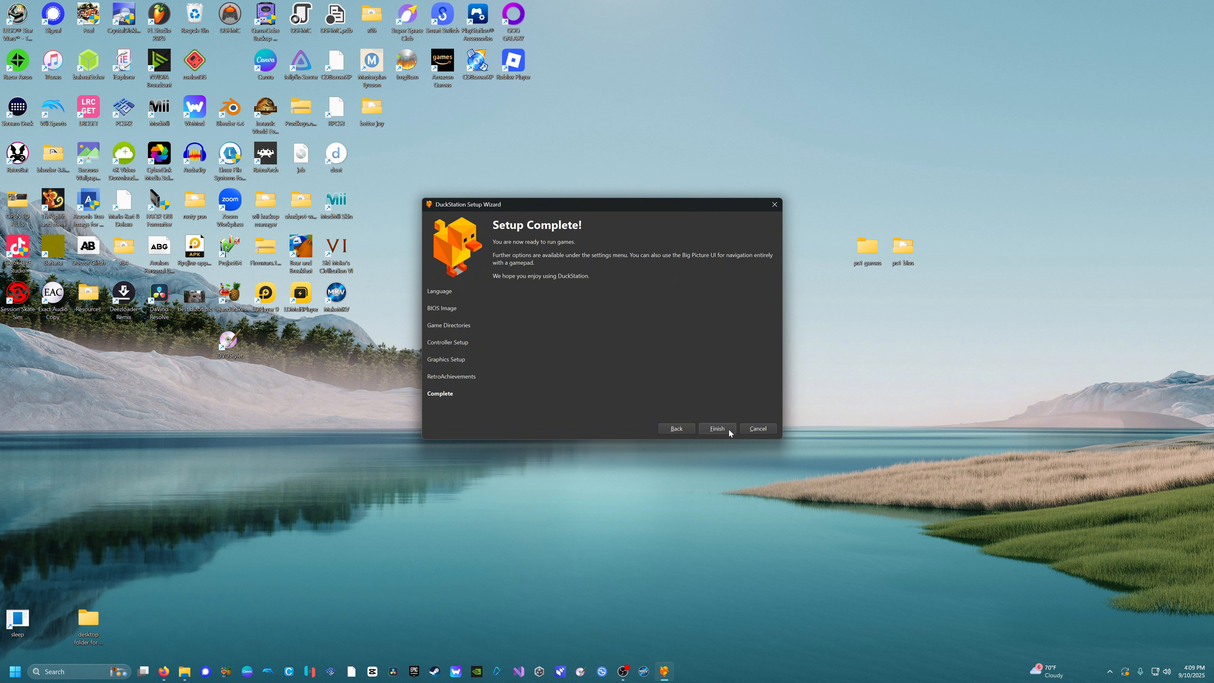
left_click(712, 429)
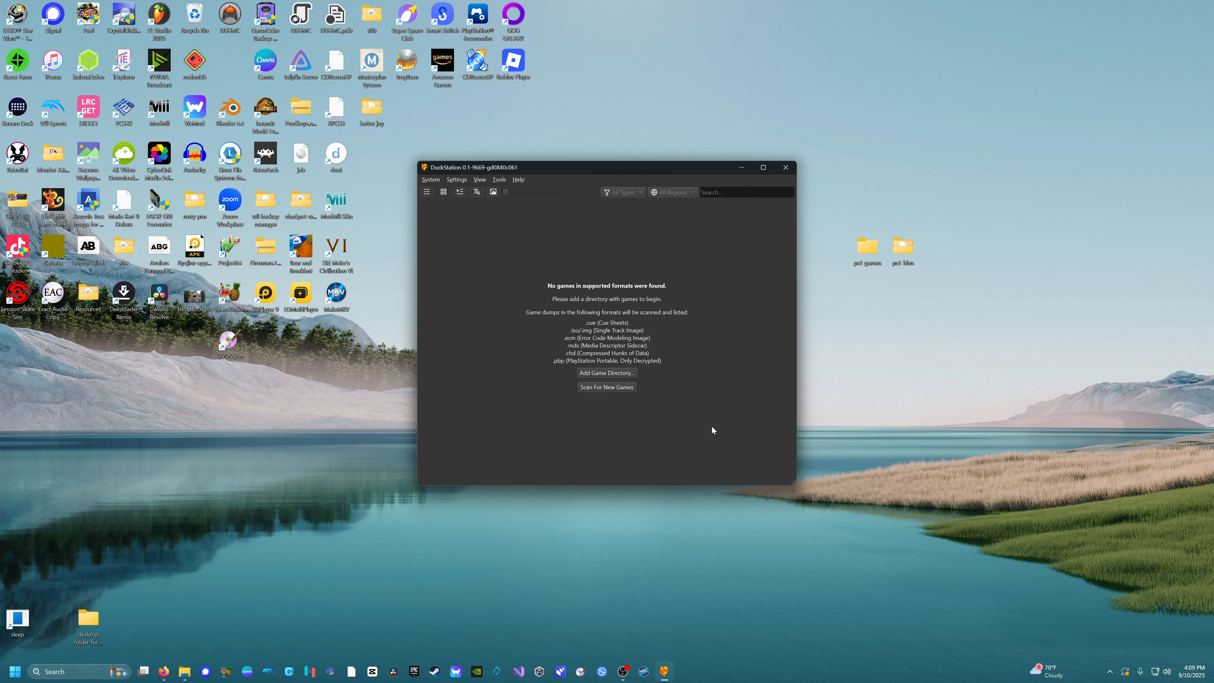